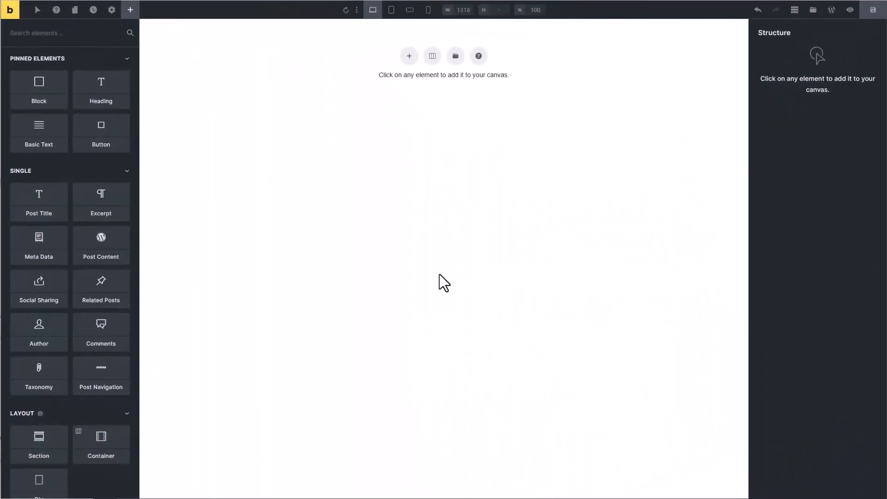
Add a section, stretch it to about 93vh tall, and centre its container on the cross axis
{"action": "left_click", "coordinate": [409, 56]}
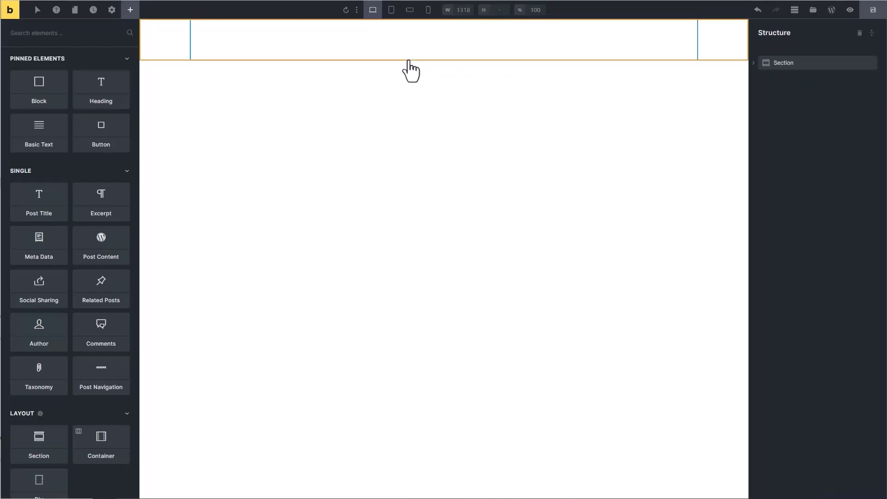
{"action": "left_click", "coordinate": [782, 64]}
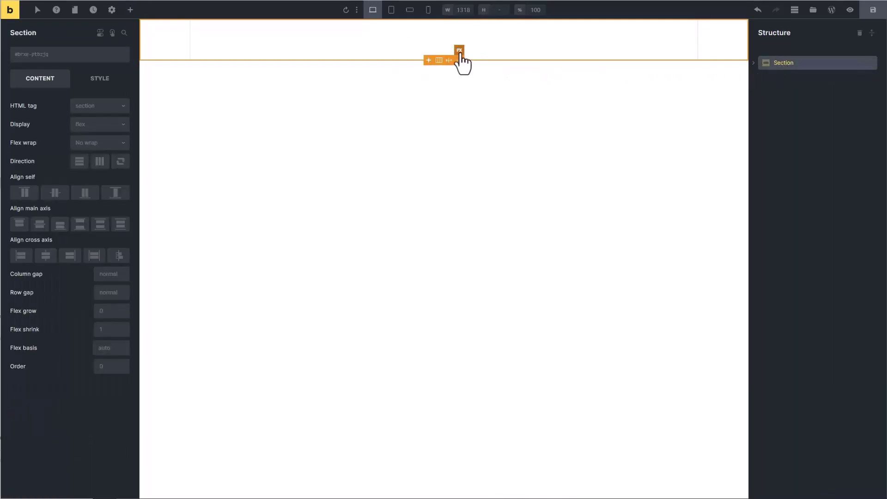
{"action": "left_click_drag", "start_coordinate": [460, 52], "coordinate": [456, 494]}
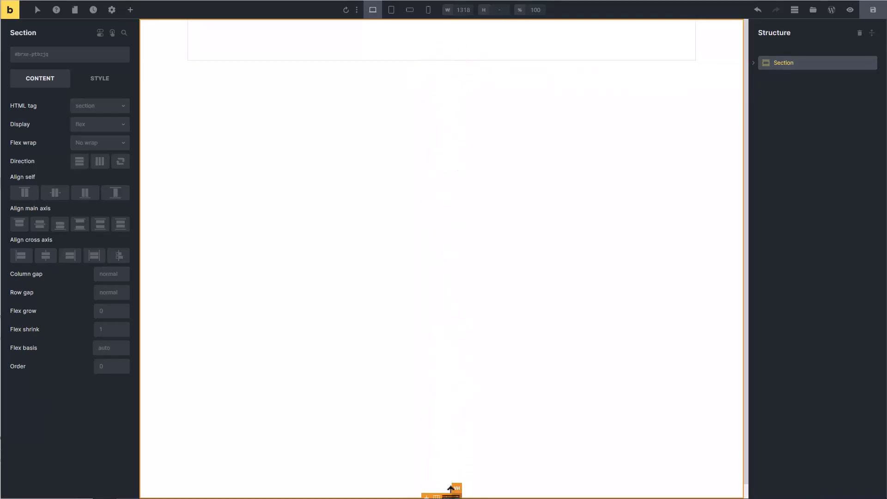
{"action": "left_click", "coordinate": [45, 255]}
Give the section a light grey #eff0f4 background colour
{"action": "left_click", "coordinate": [98, 88]}
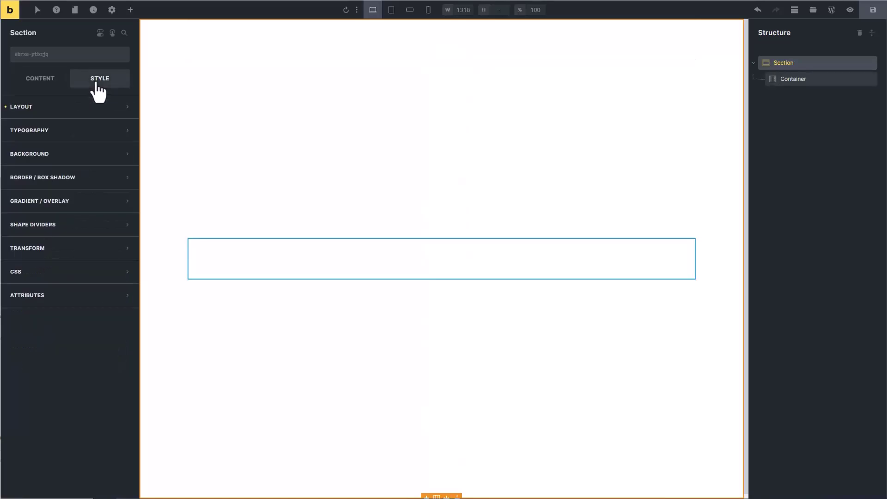
{"action": "left_click", "coordinate": [96, 158]}
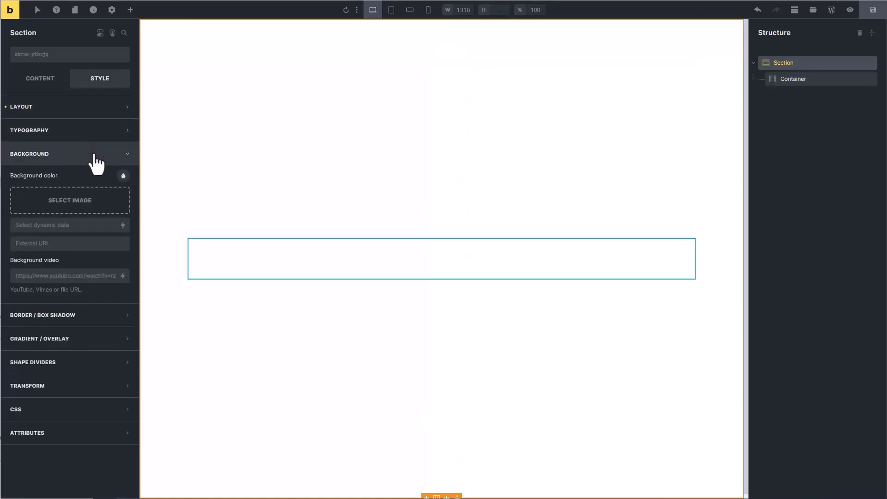
{"action": "left_click", "coordinate": [123, 175]}
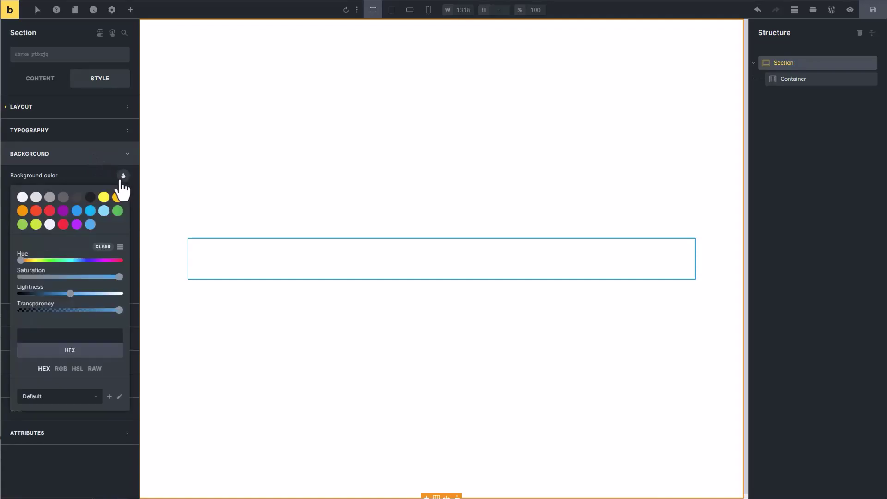
{"action": "left_click", "coordinate": [50, 224]}
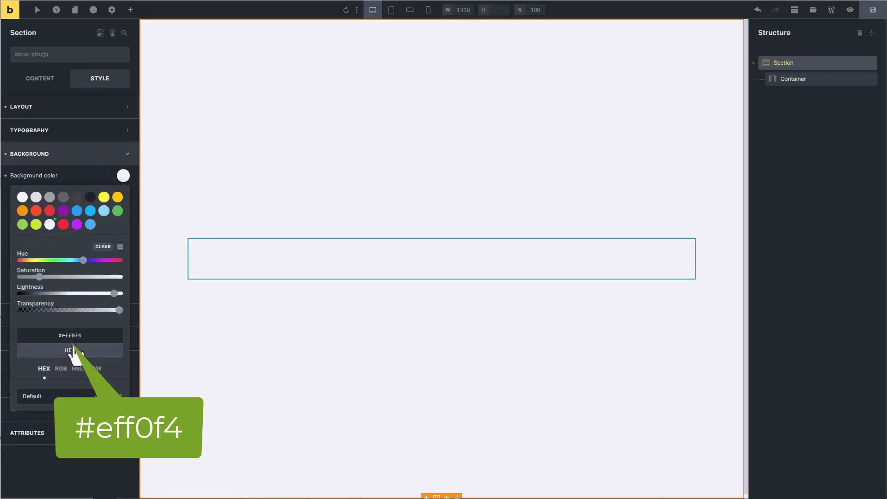
Add a Block inside the Container and size it 350 wide by 350 high
{"action": "left_click", "coordinate": [280, 262]}
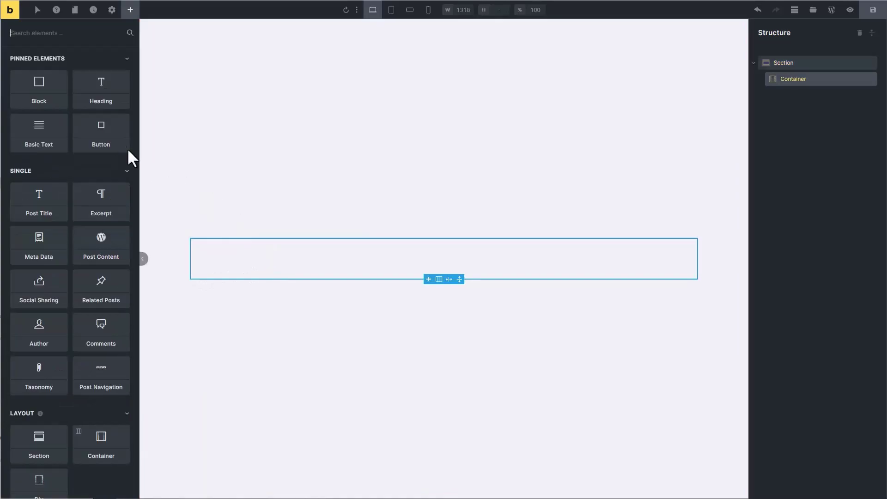
{"action": "left_click_drag", "start_coordinate": [46, 94], "coordinate": [802, 95]}
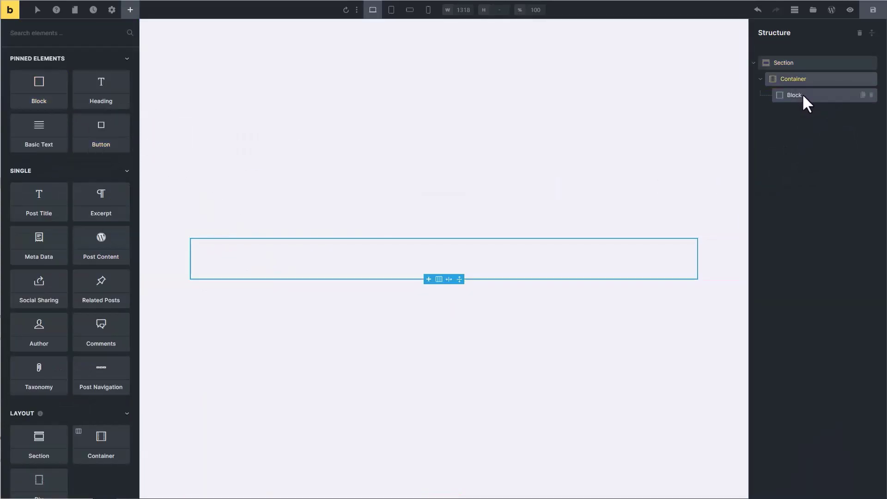
{"action": "left_click", "coordinate": [804, 94]}
{"action": "left_click", "coordinate": [110, 296]}
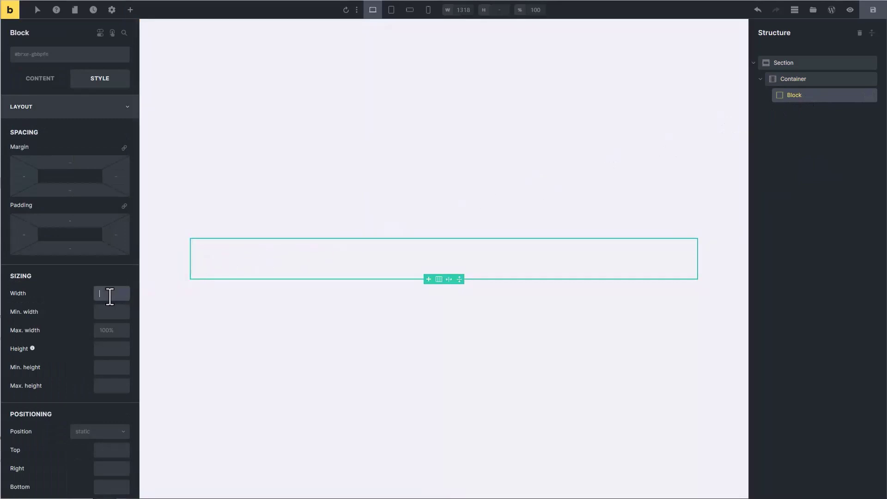
{"action": "type", "text": "350"}
{"action": "left_click", "coordinate": [115, 349]}
{"action": "type", "text": "350"}
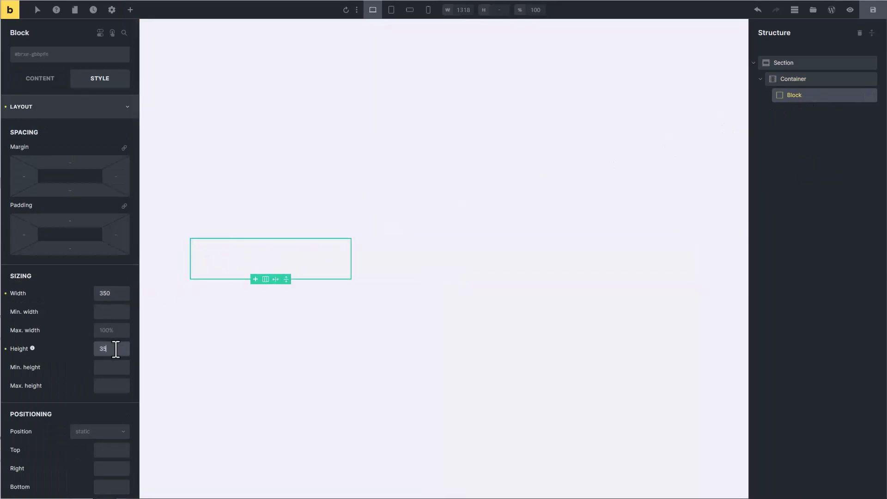
Make the block position relative with linked 5% padding on all sides
{"action": "left_click", "coordinate": [118, 432]}
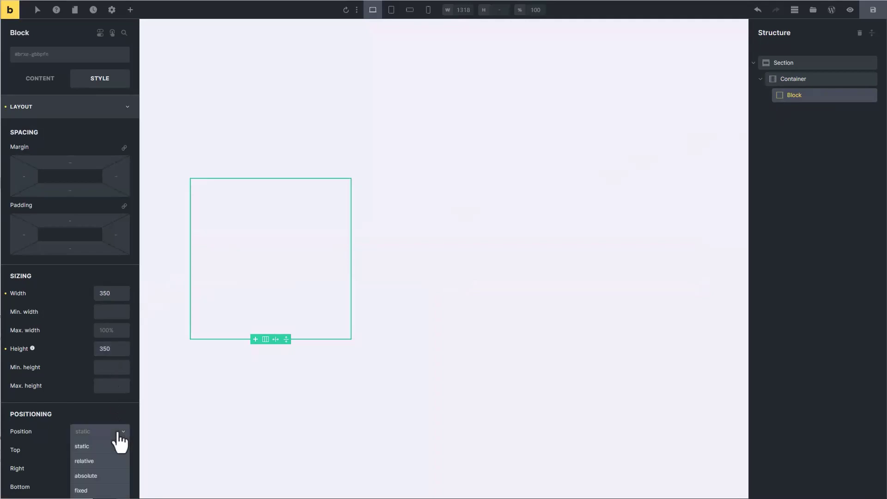
{"action": "left_click", "coordinate": [88, 463]}
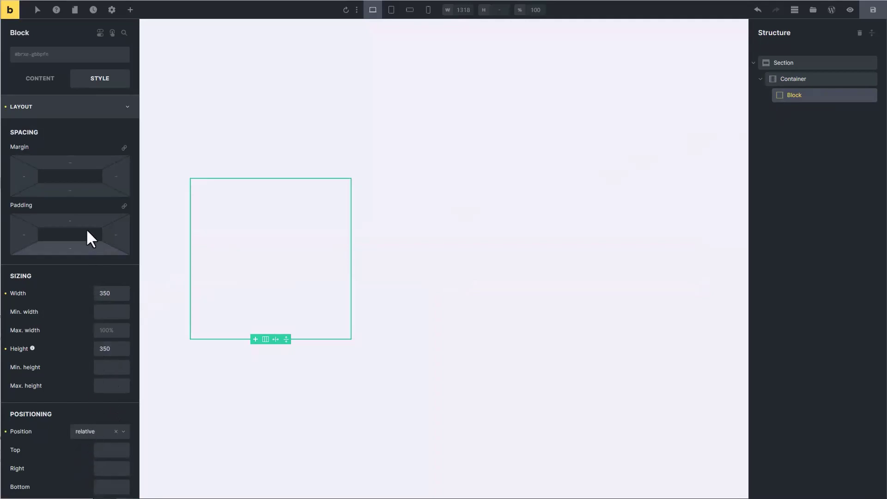
{"action": "left_click", "coordinate": [124, 206]}
{"action": "left_click", "coordinate": [96, 224]}
{"action": "type", "text": "5"}
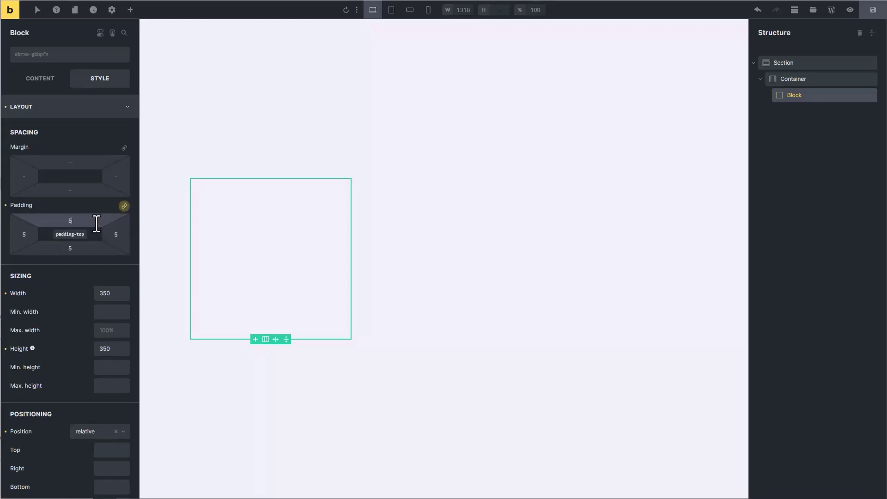
Add a Heading, a Basic Text paragraph and a Button to the block
{"action": "left_click", "coordinate": [131, 11]}
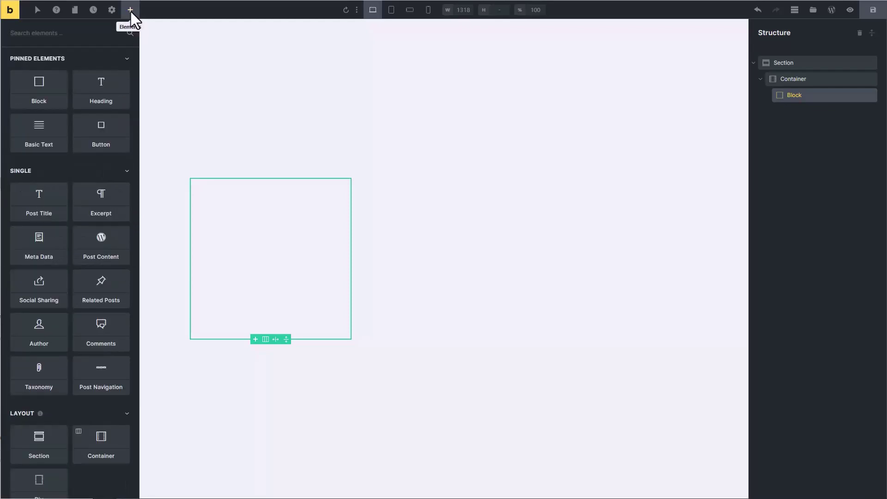
{"action": "left_click", "coordinate": [107, 95]}
{"action": "left_click", "coordinate": [36, 135]}
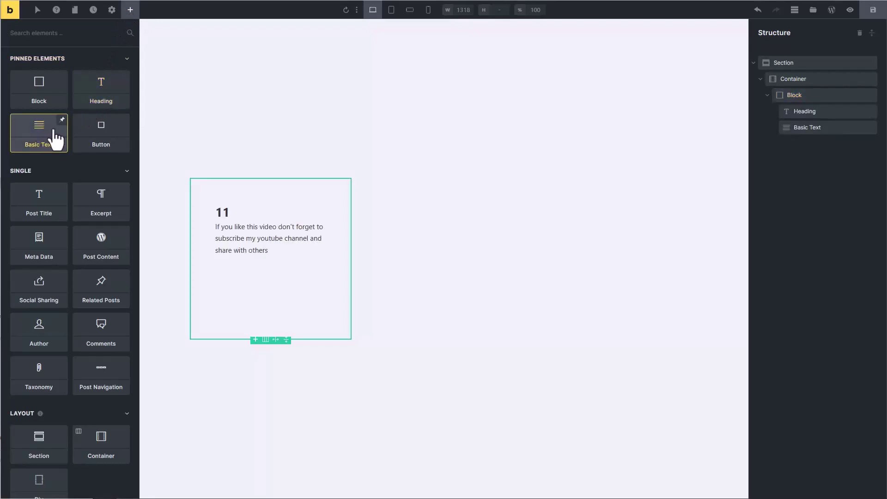
{"action": "left_click", "coordinate": [101, 134]}
Centre the block's contents on both the main and cross axes and start setting the row gap
{"action": "left_click", "coordinate": [261, 206]}
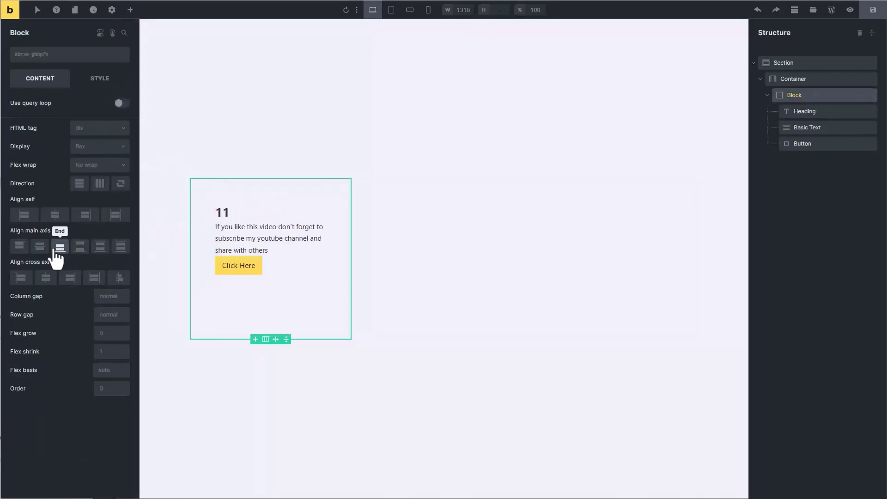
{"action": "left_click", "coordinate": [39, 246]}
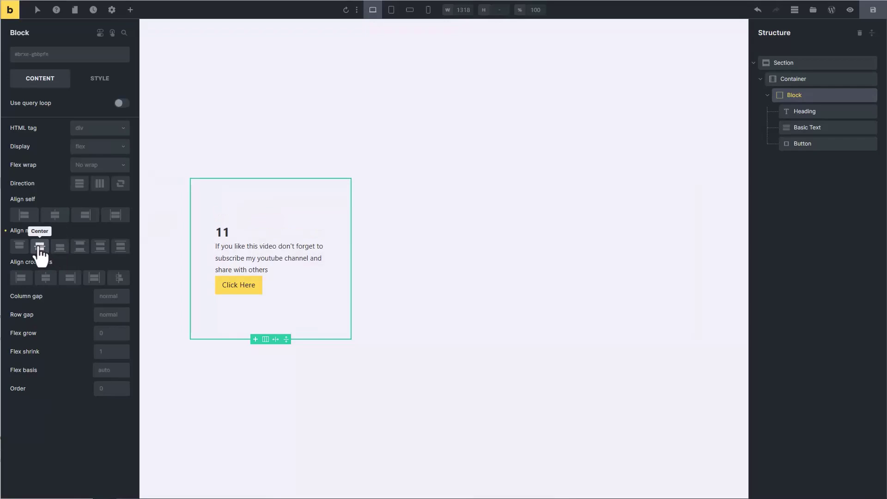
{"action": "left_click", "coordinate": [46, 278]}
{"action": "left_click", "coordinate": [110, 315]}
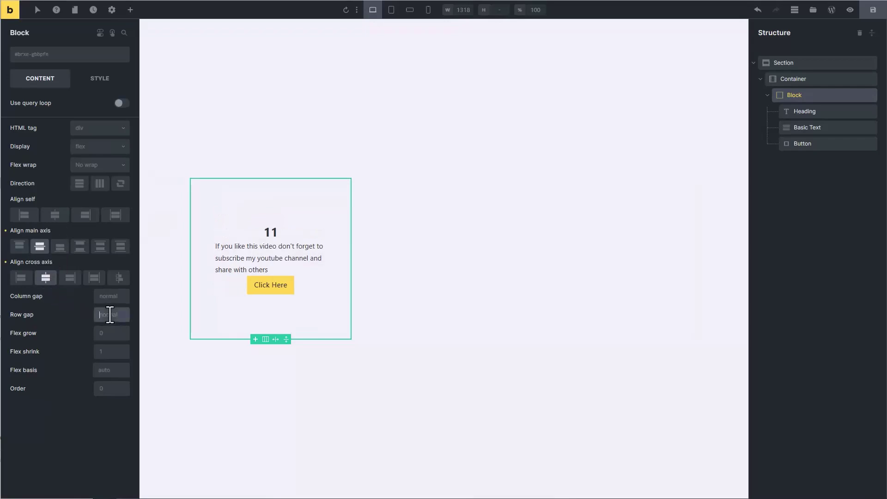
Set the block's row gap to 15 and centre-align the paragraph text
{"action": "type", "text": "15"}
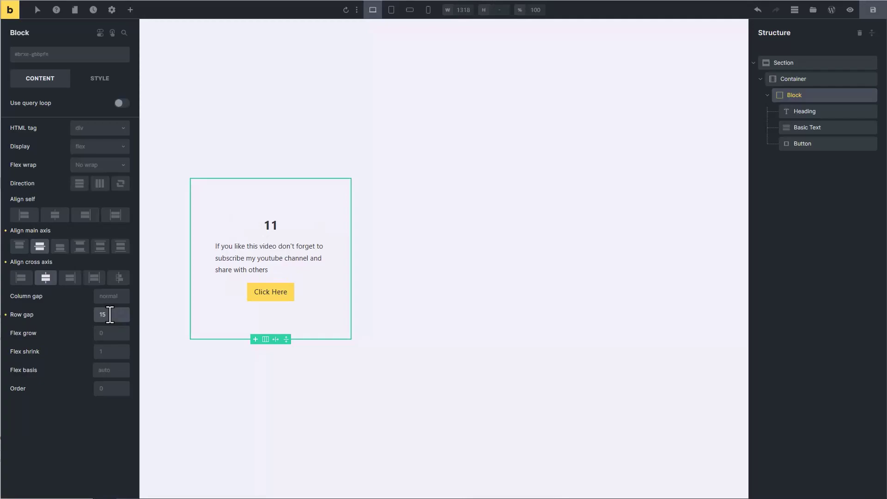
{"action": "triple_click", "coordinate": [261, 254]}
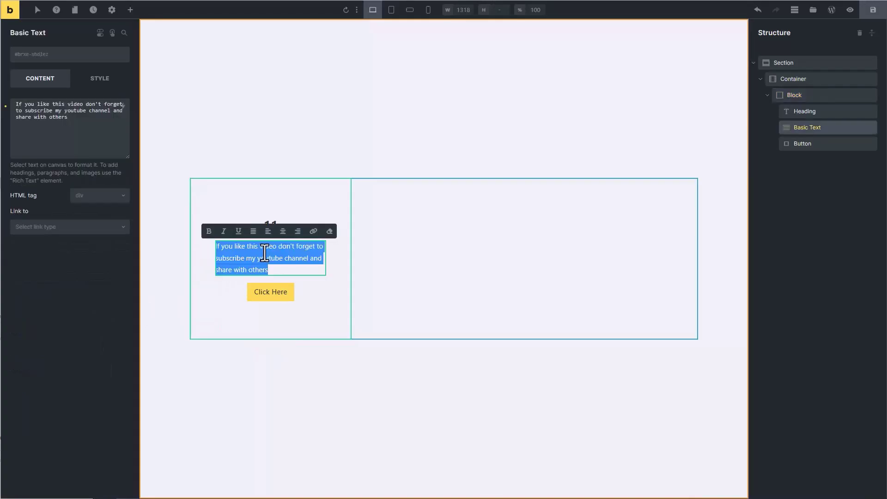
{"action": "left_click", "coordinate": [280, 234]}
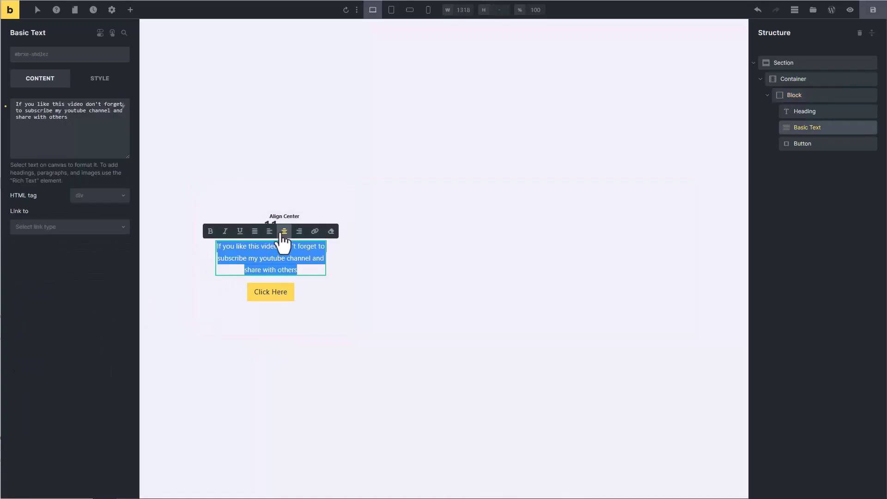
Colour heading 11 red and give the Click Here button a red #ff3939 background
{"action": "left_click", "coordinate": [267, 221]}
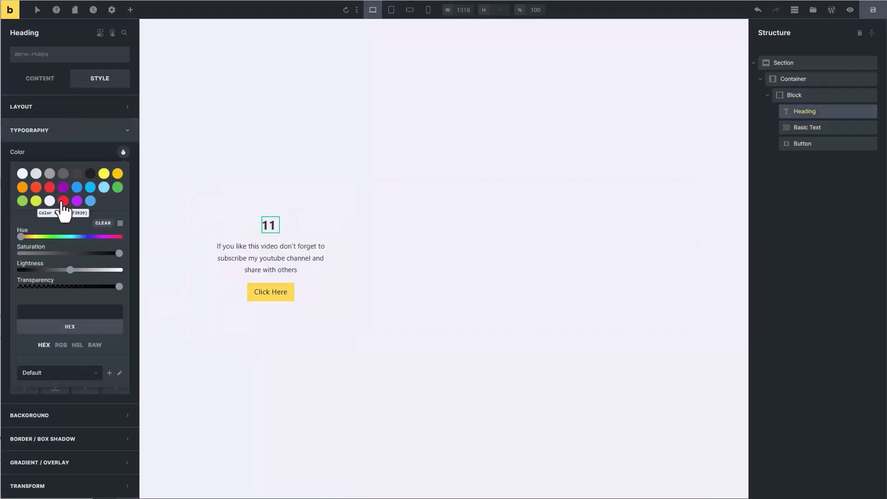
{"action": "left_click", "coordinate": [63, 203]}
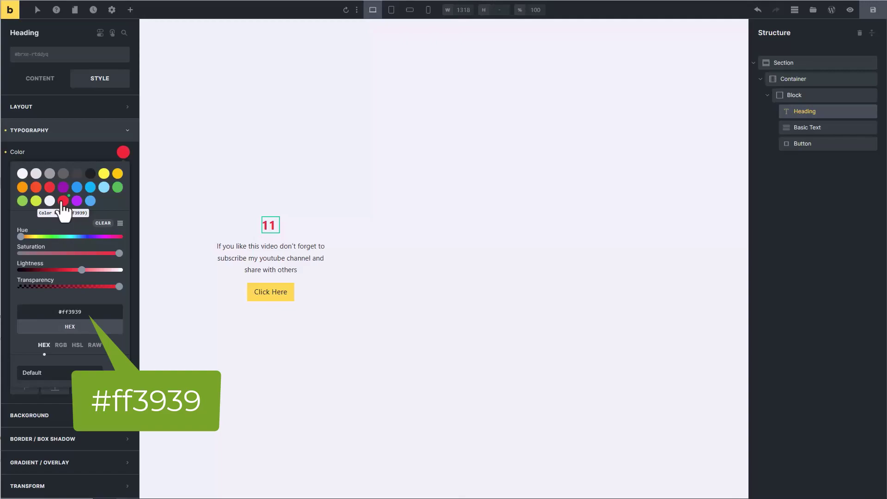
{"action": "left_click", "coordinate": [262, 286]}
{"action": "left_click", "coordinate": [124, 155]}
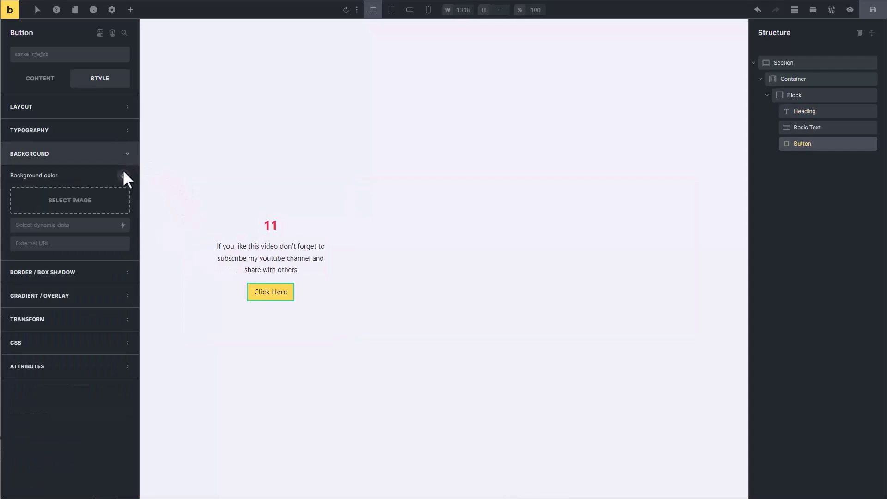
{"action": "left_click", "coordinate": [123, 176]}
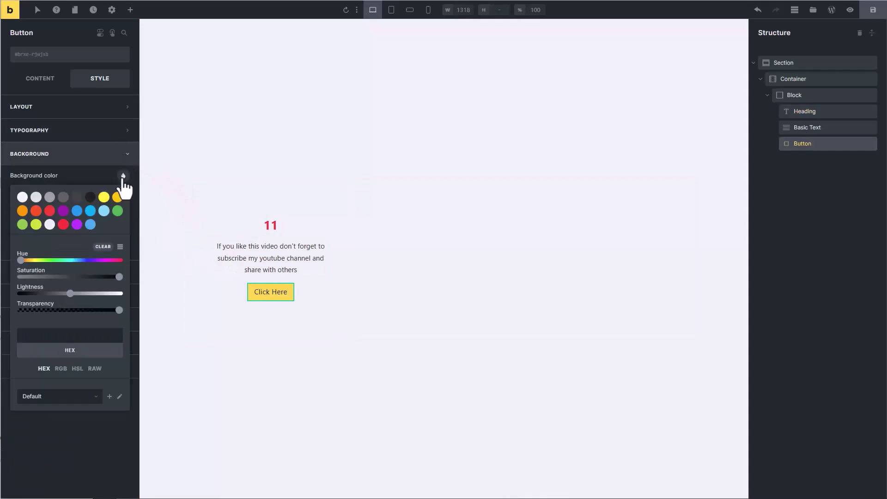
{"action": "left_click", "coordinate": [64, 225]}
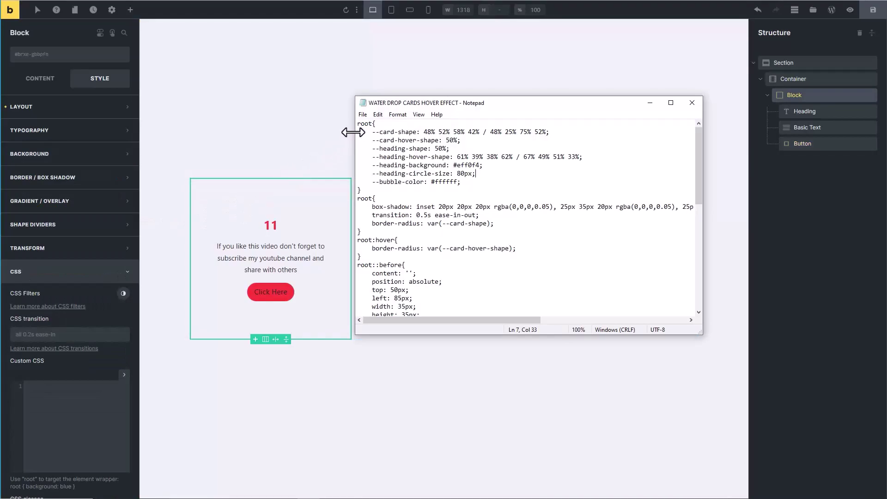
Copy all the water-drop CSS from the Notepad notes and close Notepad
{"action": "left_click_drag", "start_coordinate": [359, 122], "coordinate": [408, 331]}
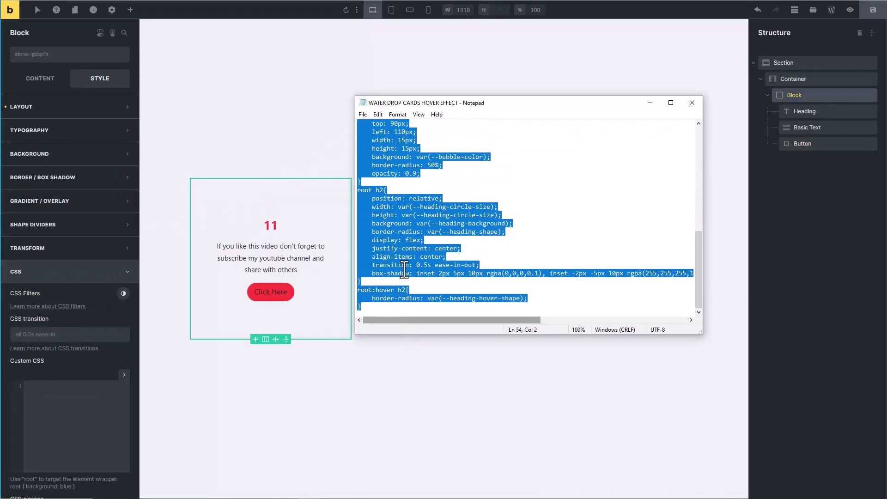
{"action": "right_click", "coordinate": [397, 220]}
{"action": "left_click", "coordinate": [427, 246]}
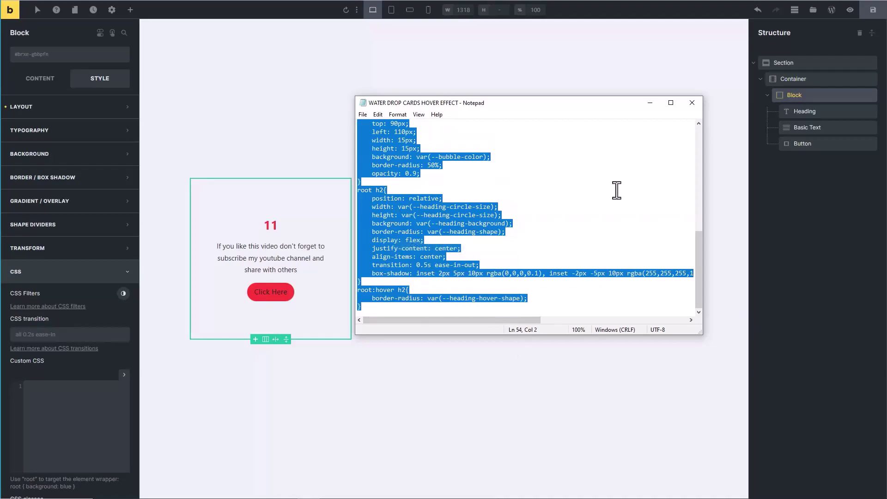
{"action": "left_click", "coordinate": [692, 103]}
Paste the water-drop CSS into the block's Custom CSS editor
{"action": "left_click", "coordinate": [74, 396]}
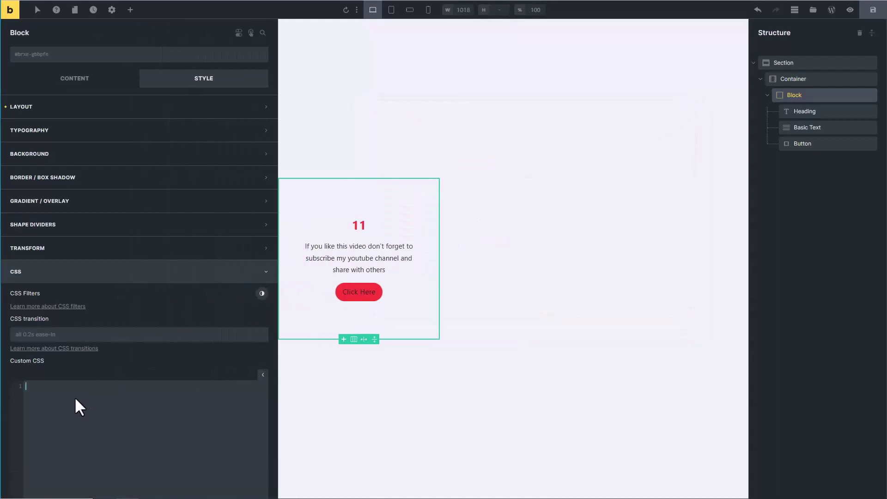
{"action": "right_click", "coordinate": [75, 396]}
{"action": "left_click", "coordinate": [105, 326]}
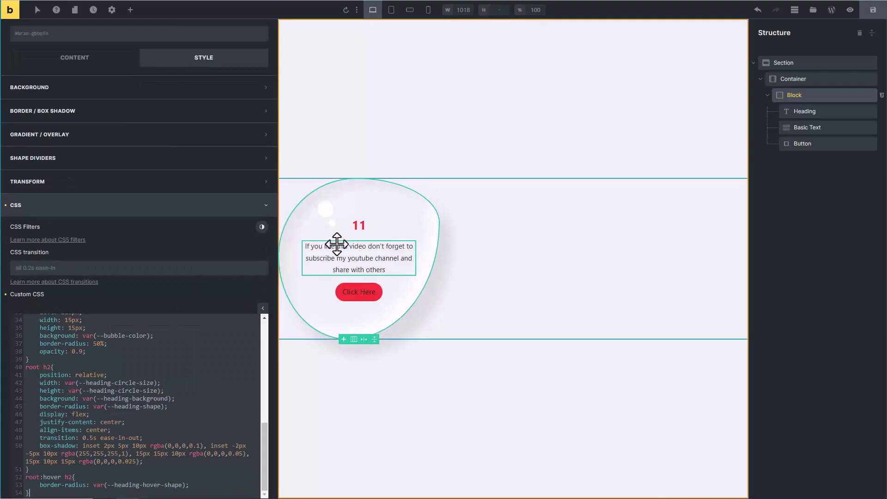
{"action": "left_click", "coordinate": [358, 225]}
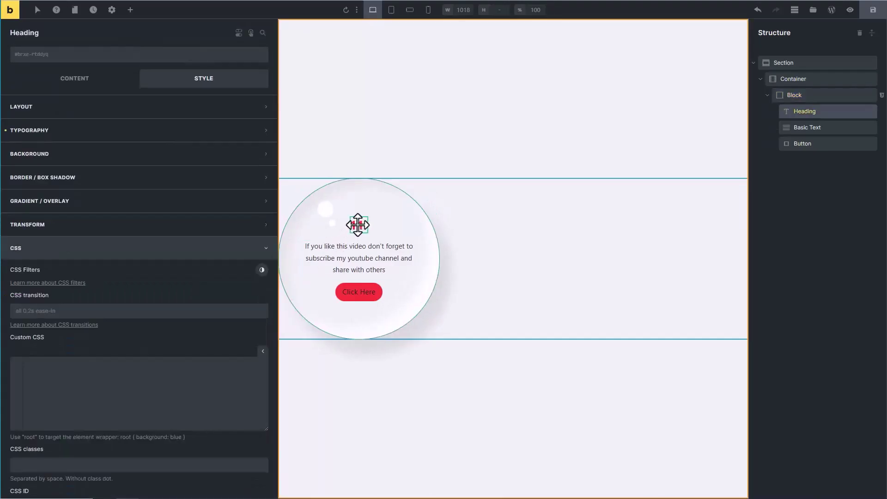
Set the 11 heading's tag to h2
{"action": "left_click", "coordinate": [76, 80]}
{"action": "left_click", "coordinate": [115, 125]}
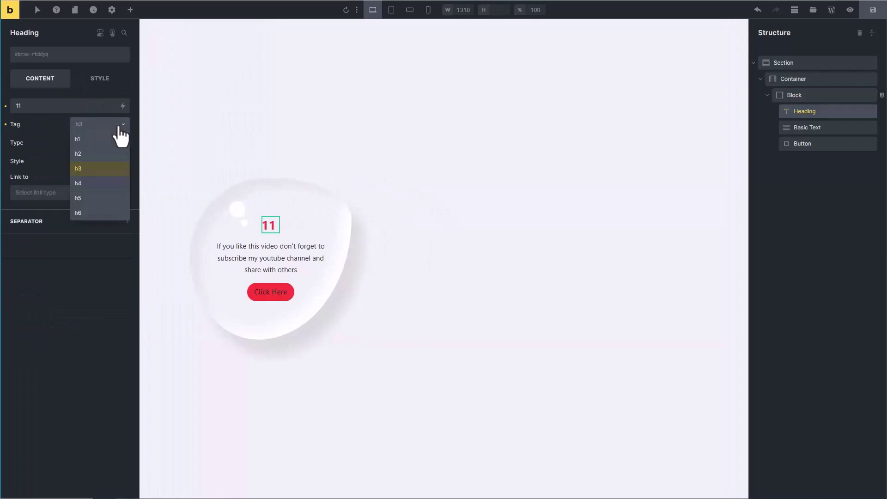
{"action": "left_click", "coordinate": [95, 154]}
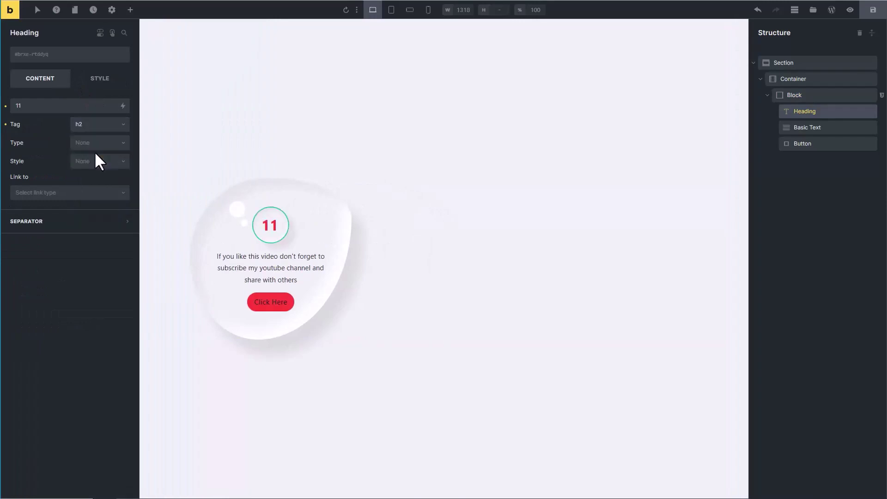
Select the card block and enlarge its Custom CSS editor to review the code
{"action": "left_click", "coordinate": [217, 226]}
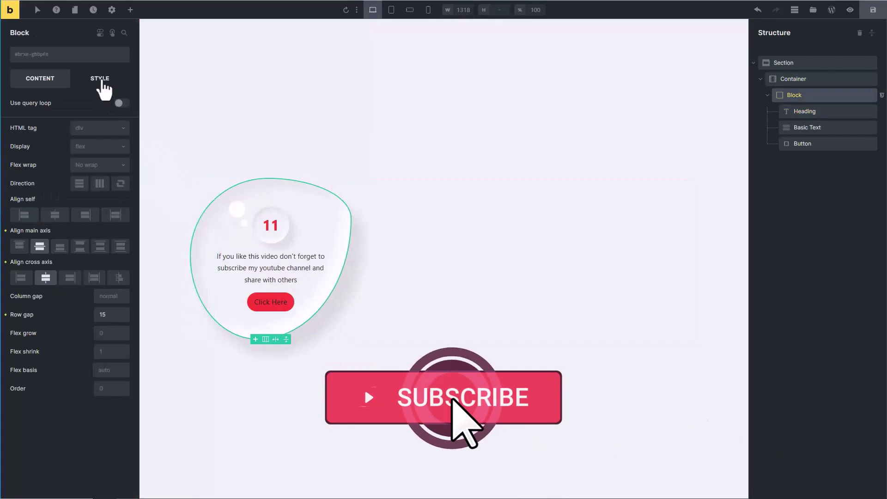
{"action": "left_click", "coordinate": [101, 80]}
{"action": "left_click", "coordinate": [124, 374]}
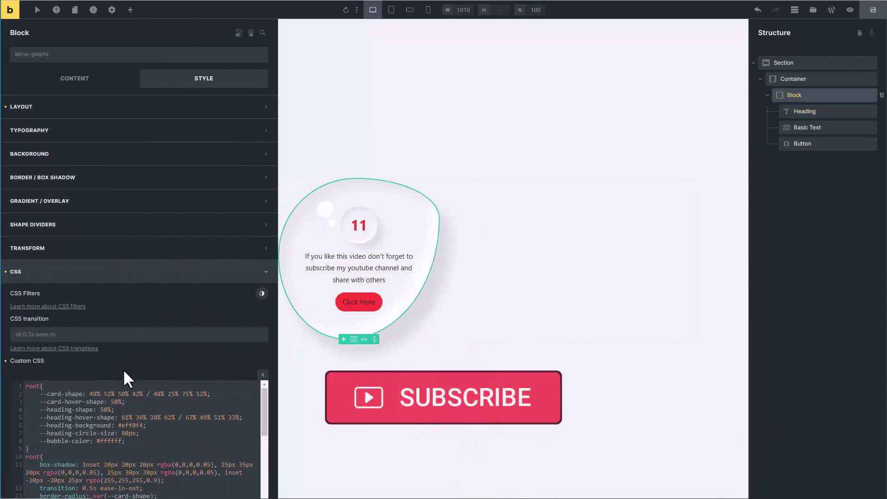
{"action": "scroll", "coordinate": [127, 333], "scroll_direction": "down", "scroll_amount": 5}
{"action": "scroll", "coordinate": [123, 271], "scroll_direction": "down", "scroll_amount": 8}
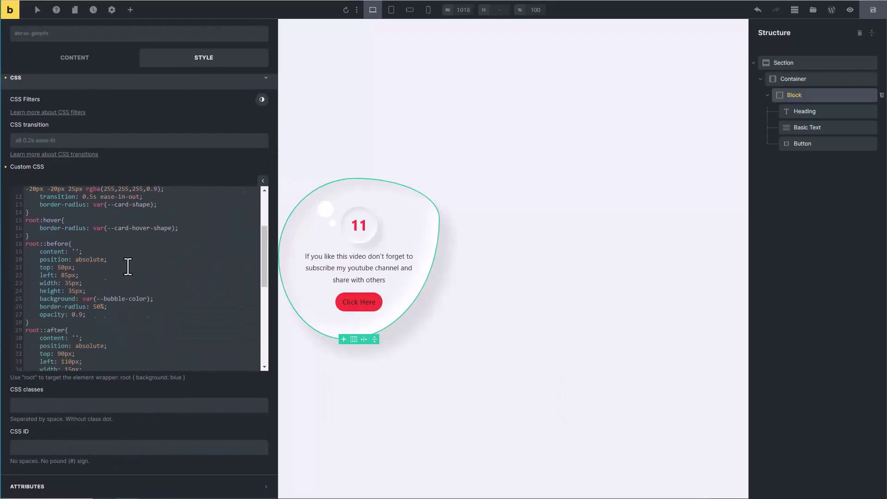
{"action": "scroll", "coordinate": [128, 266], "scroll_direction": "up", "scroll_amount": 4}
{"action": "scroll", "coordinate": [128, 266], "scroll_direction": "up", "scroll_amount": 3}
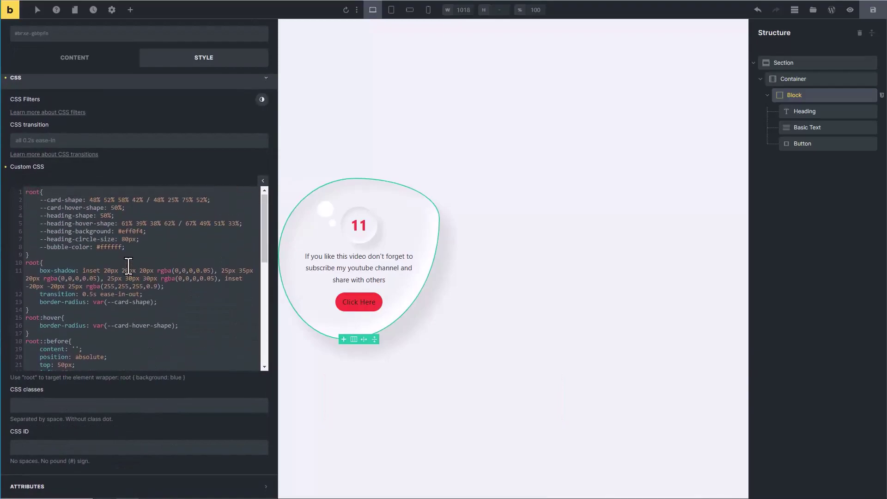
{"action": "left_click_drag", "start_coordinate": [27, 193], "coordinate": [147, 252]}
{"action": "left_click", "coordinate": [136, 249]}
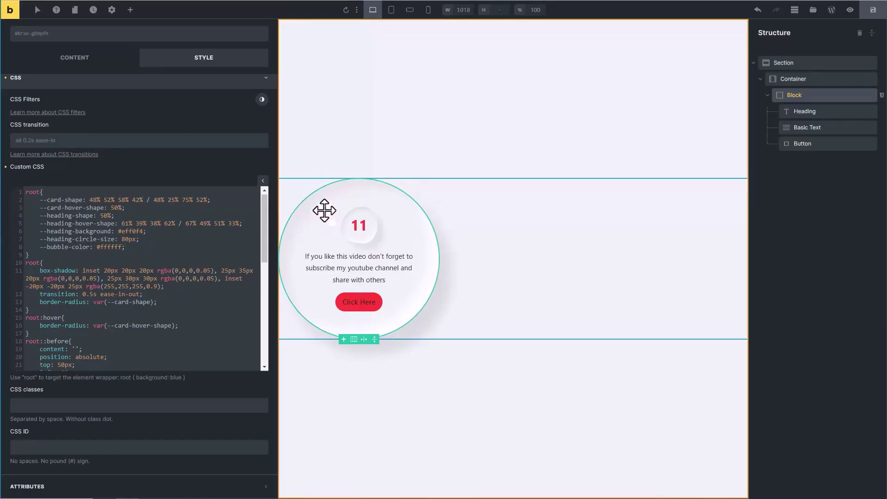
{"action": "left_click_drag", "start_coordinate": [97, 248], "coordinate": [123, 246]}
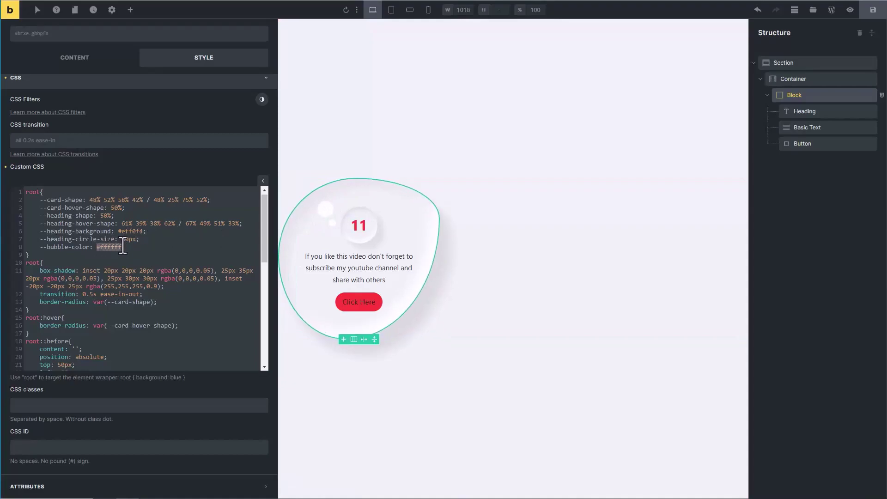
{"action": "type", "text": "red"}
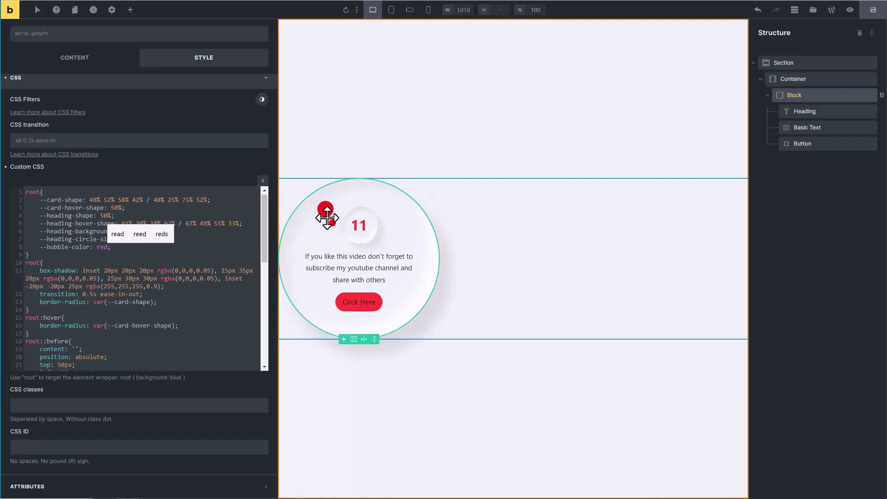
{"action": "key", "text": "ctrl+z"}
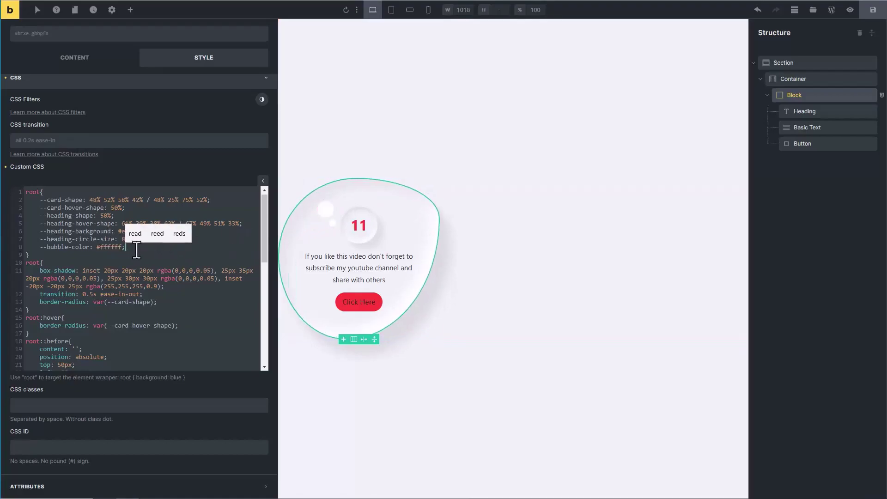
{"action": "left_click", "coordinate": [75, 239]}
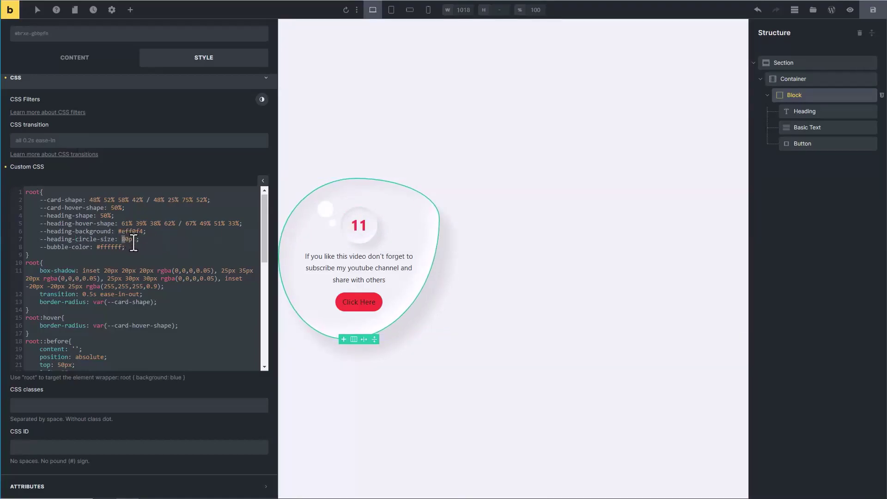
{"action": "type", "text": "10"}
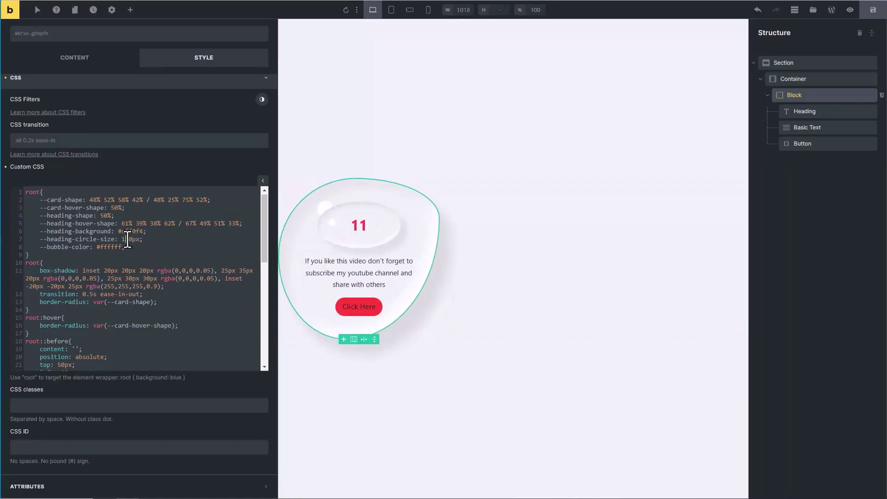
{"action": "key", "text": "BackSpace"}
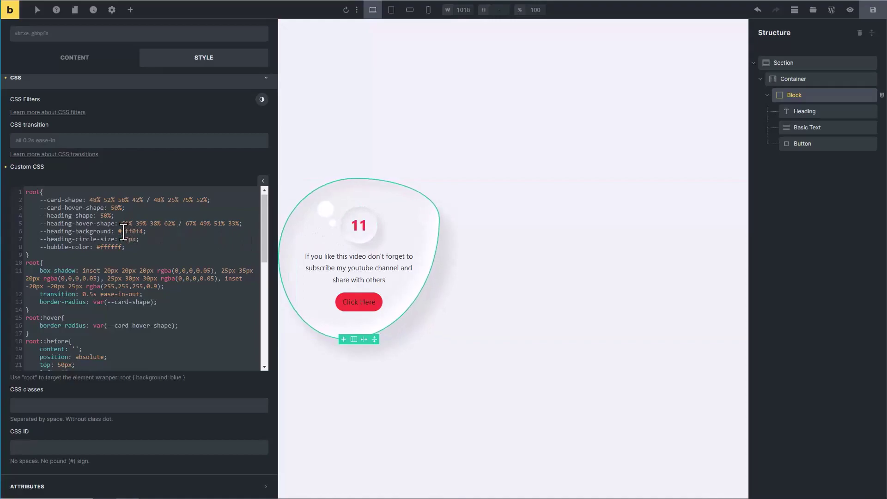
{"action": "left_click_drag", "start_coordinate": [123, 231], "coordinate": [137, 233]}
{"action": "key", "text": "BackSpace"}
{"action": "type", "text": "blue"}
{"action": "key", "text": "Right"}
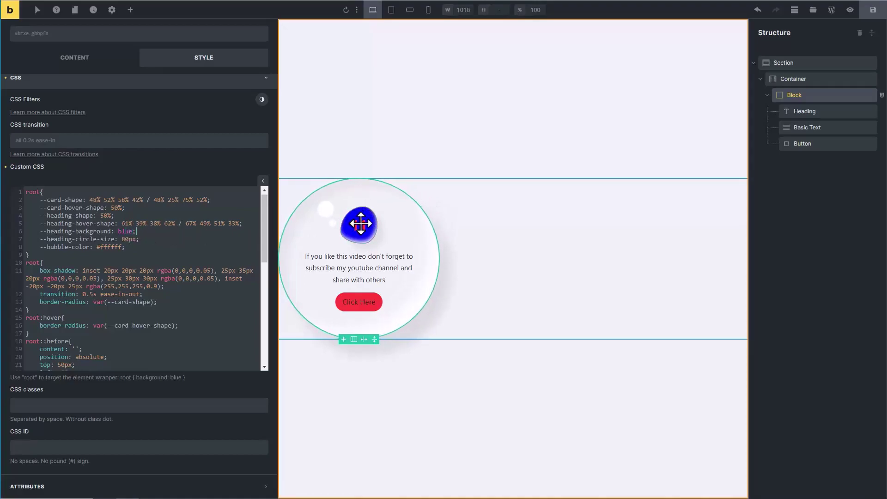
{"action": "key", "text": "ctrl+z"}
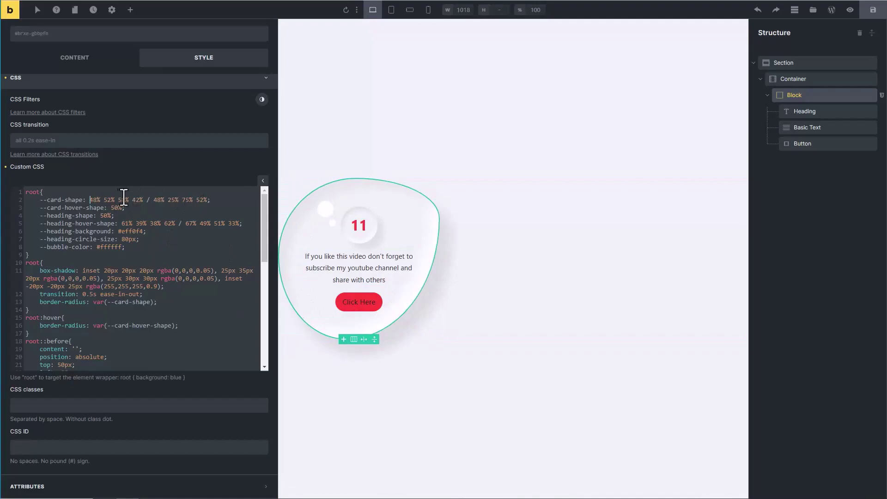
Replace the --card-shape value on line 2 with 50%
{"action": "left_click_drag", "start_coordinate": [90, 200], "coordinate": [207, 200]}
{"action": "key", "text": "BackSpace"}
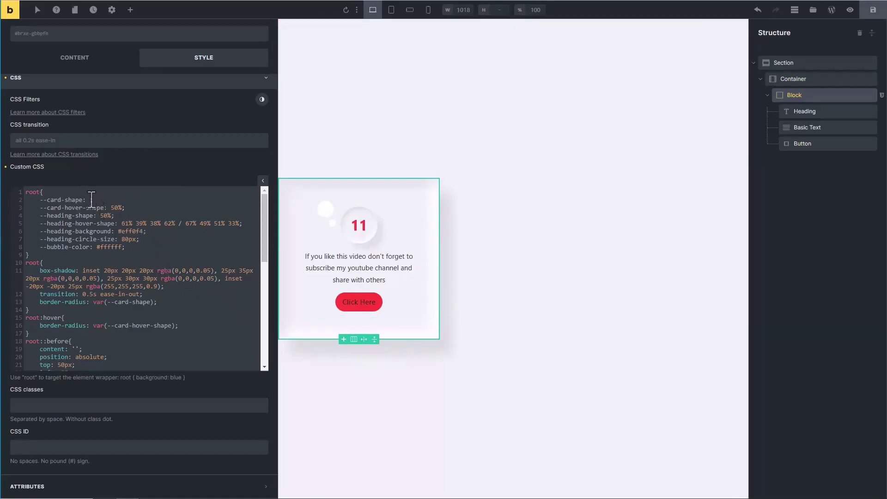
{"action": "type", "text": "50%"}
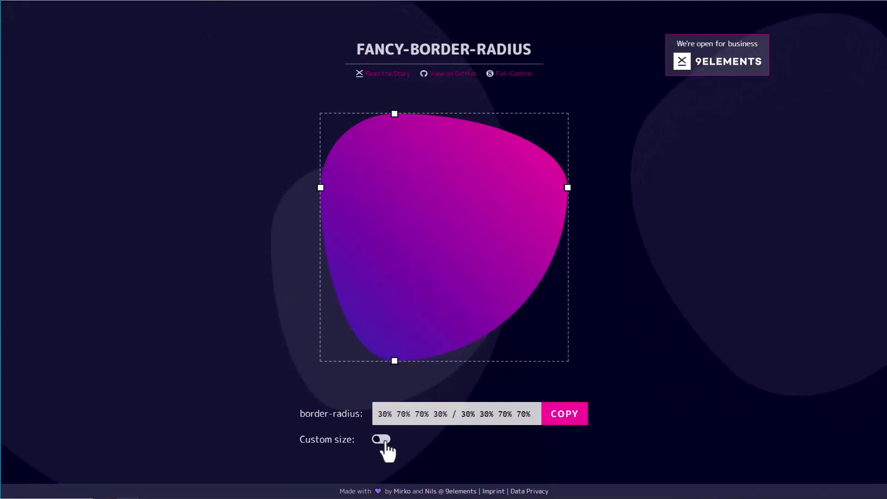
Turn on custom size in the generator and set width and height to 350
{"action": "left_click", "coordinate": [382, 440]}
{"action": "double_click", "coordinate": [488, 439]}
{"action": "type", "text": "350"}
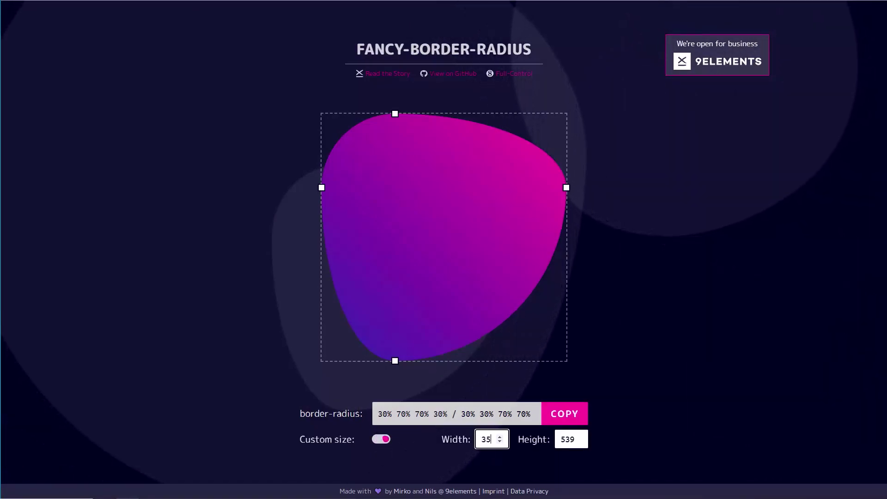
{"action": "double_click", "coordinate": [573, 439]}
{"action": "type", "text": "350"}
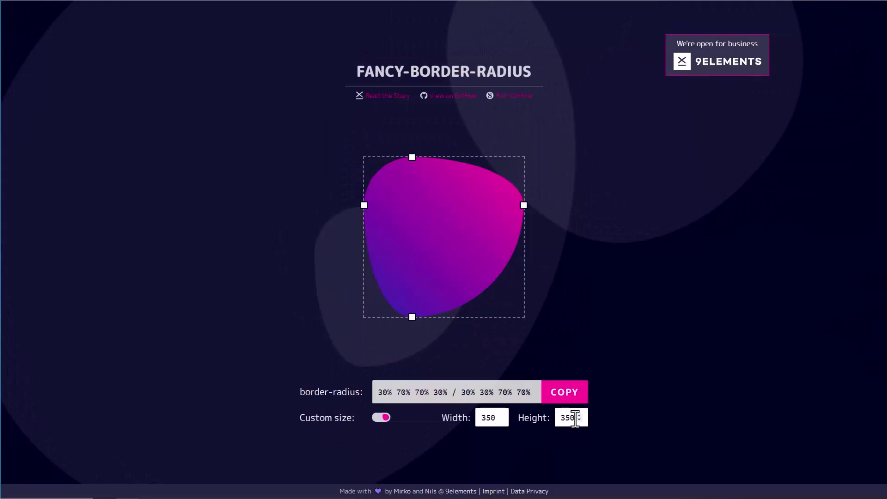
Drag the handles to shape 61% 39% 51% 49% / 36% 30% 70% 64% and copy it
{"action": "left_click_drag", "start_coordinate": [412, 317], "coordinate": [443, 318]}
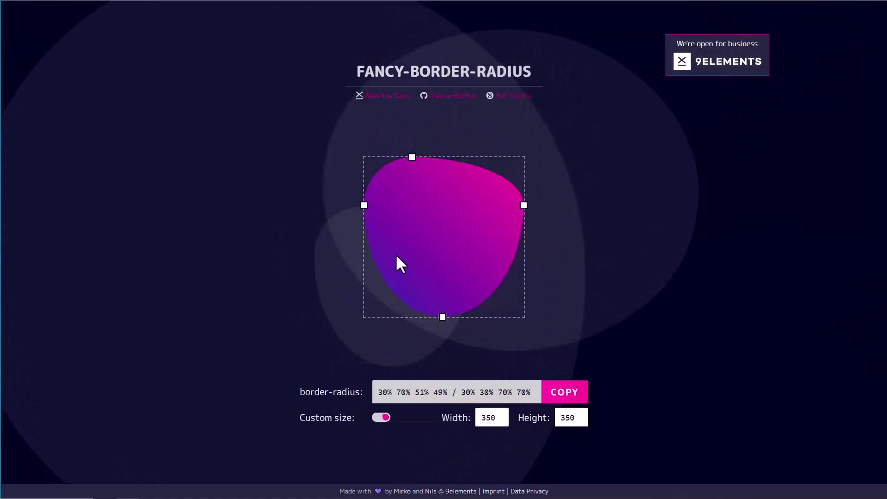
{"action": "left_click_drag", "start_coordinate": [364, 204], "coordinate": [364, 215]}
{"action": "left_click_drag", "start_coordinate": [412, 157], "coordinate": [462, 157]}
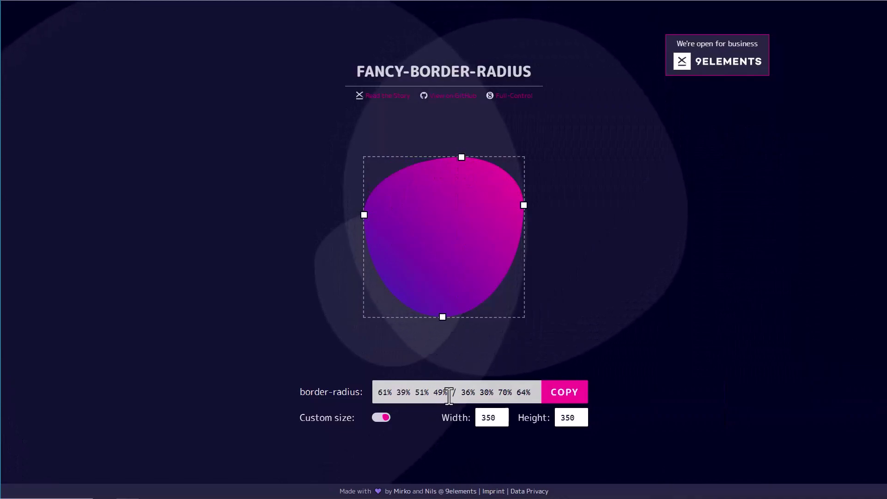
{"action": "left_click", "coordinate": [564, 398]}
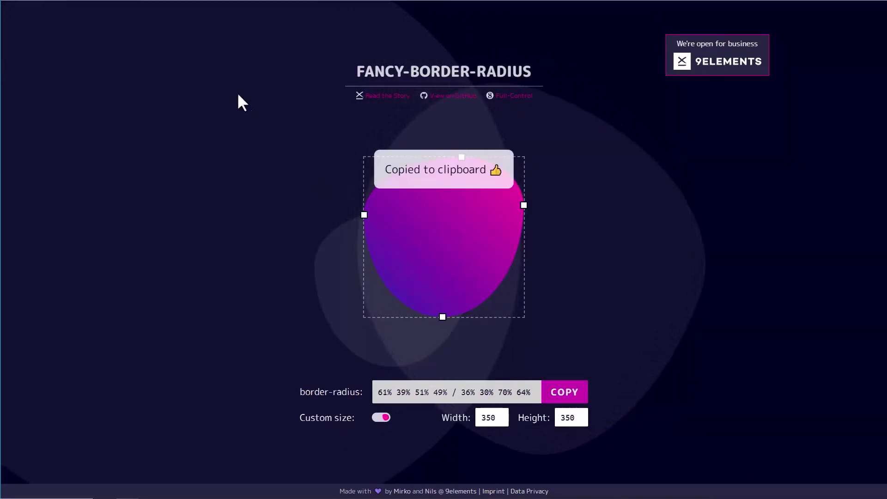
{"action": "key", "text": "alt+Tab"}
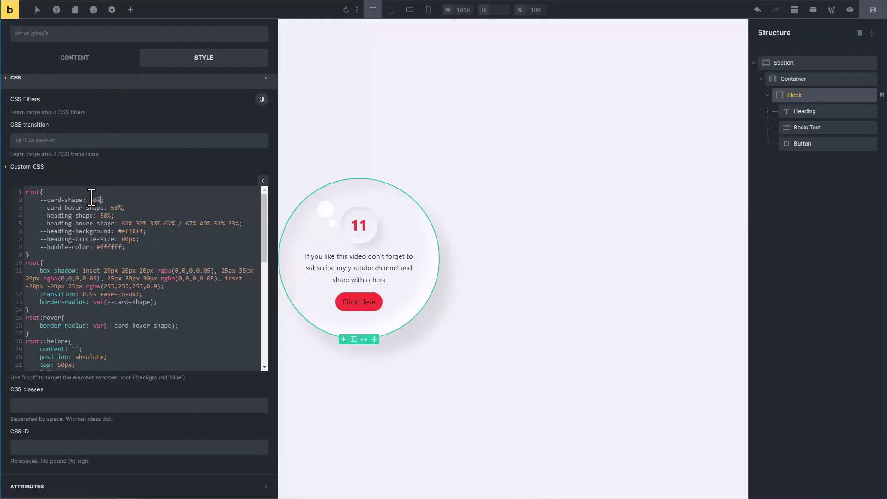
Paste 61% 39% 51% 49% / 36% 30% 70% 64% as the --card-shape value
{"action": "key", "text": "ctrl+v"}
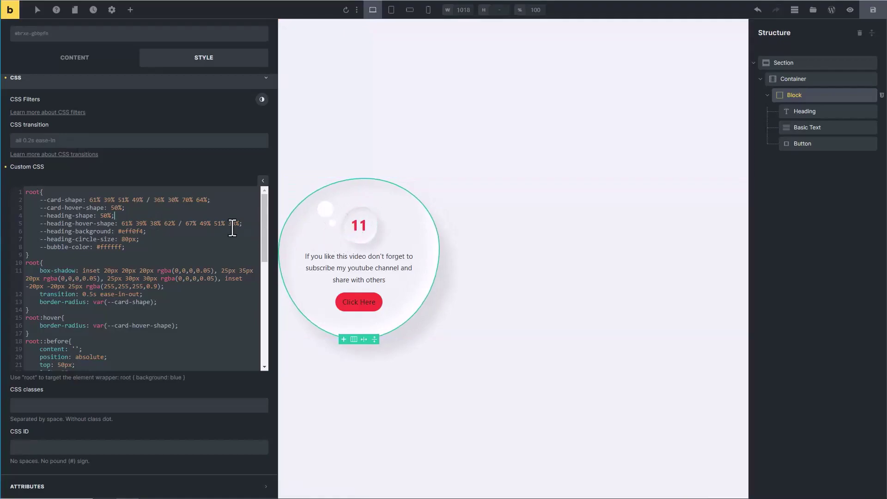
Delete the --heading-hover-shape value on line 5, leaving it empty
{"action": "left_click_drag", "start_coordinate": [122, 223], "coordinate": [239, 223]}
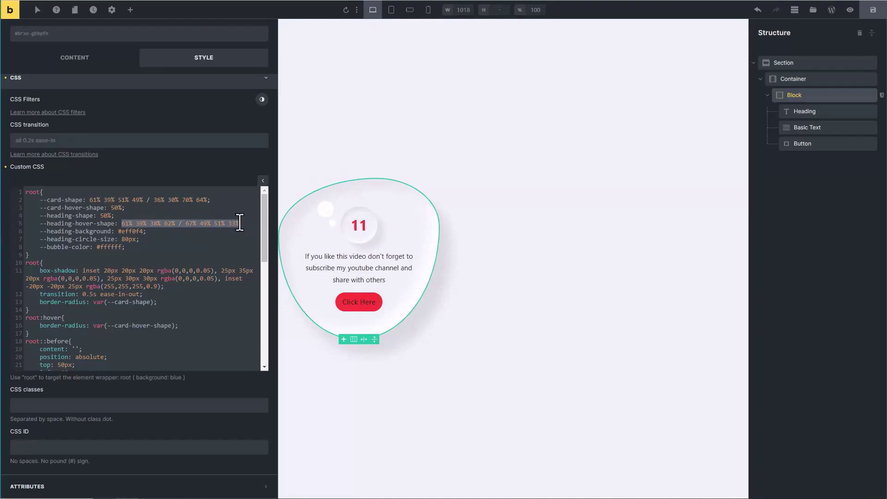
{"action": "key", "text": "BackSpace"}
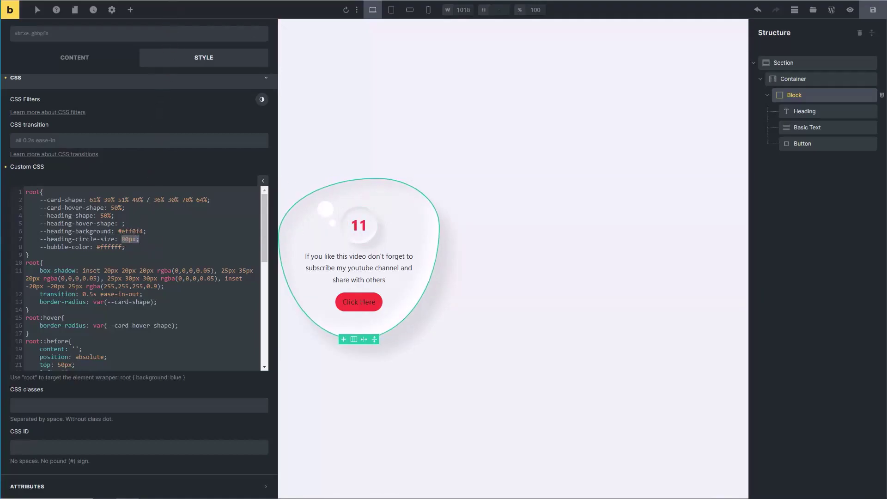
{"action": "key", "text": "ctrl+Tab"}
Shape an 80×80 blob to 36% 64% 35% 65% / 45% 48% 52% 55% and copy its border-radius
{"action": "left_click_drag", "start_coordinate": [496, 417], "coordinate": [472, 417]}
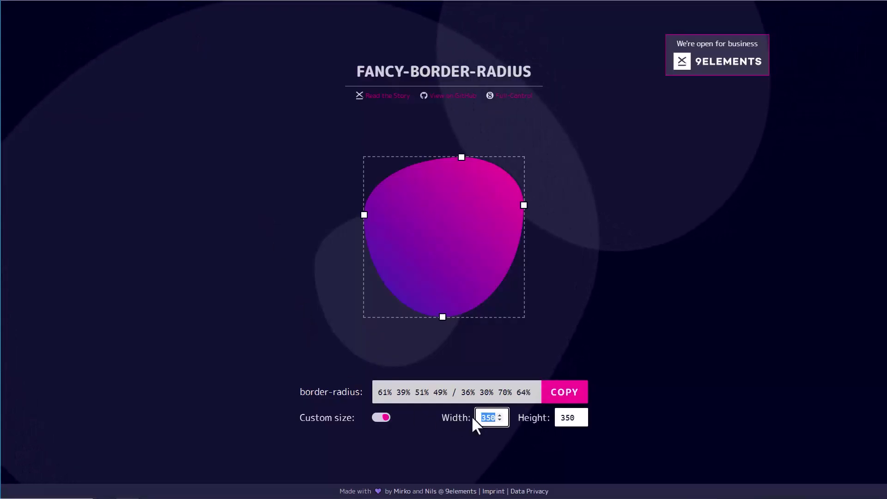
{"action": "type", "text": "80"}
{"action": "double_click", "coordinate": [568, 417]}
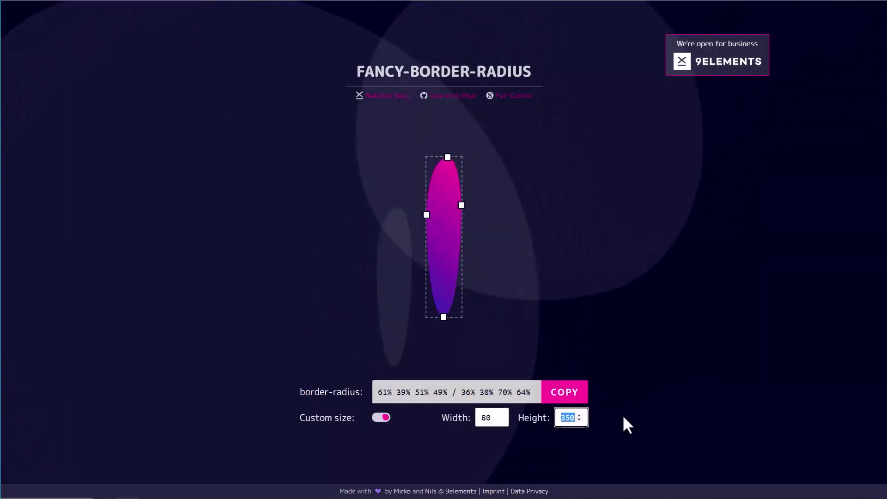
{"action": "type", "text": "80"}
{"action": "left_click", "coordinate": [545, 294]}
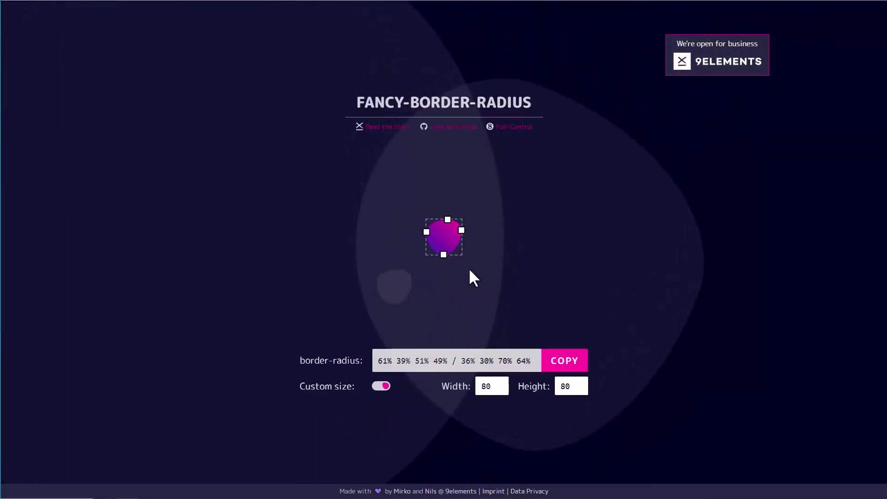
{"action": "left_click_drag", "start_coordinate": [443, 254], "coordinate": [426, 235]}
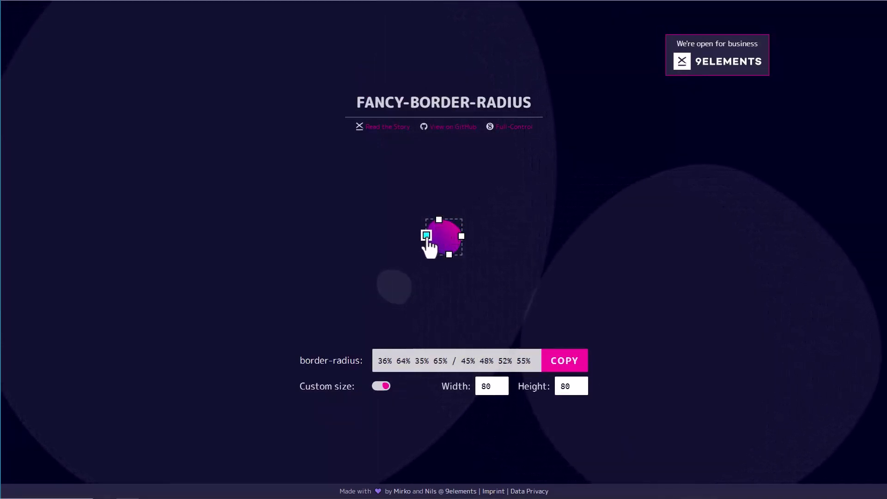
{"action": "left_click", "coordinate": [573, 365]}
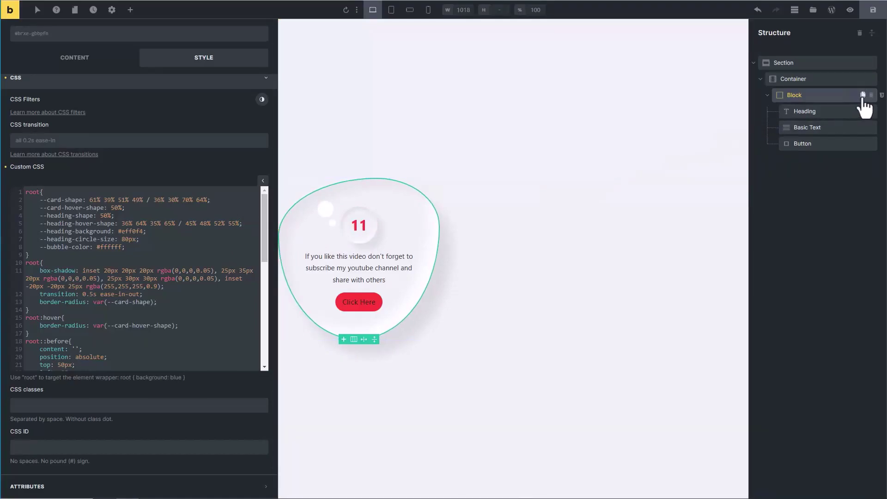
Duplicate the card twice and lay the three cards in a horizontal row with column gap 10
{"action": "left_click", "coordinate": [863, 94]}
{"action": "left_click", "coordinate": [863, 94]}
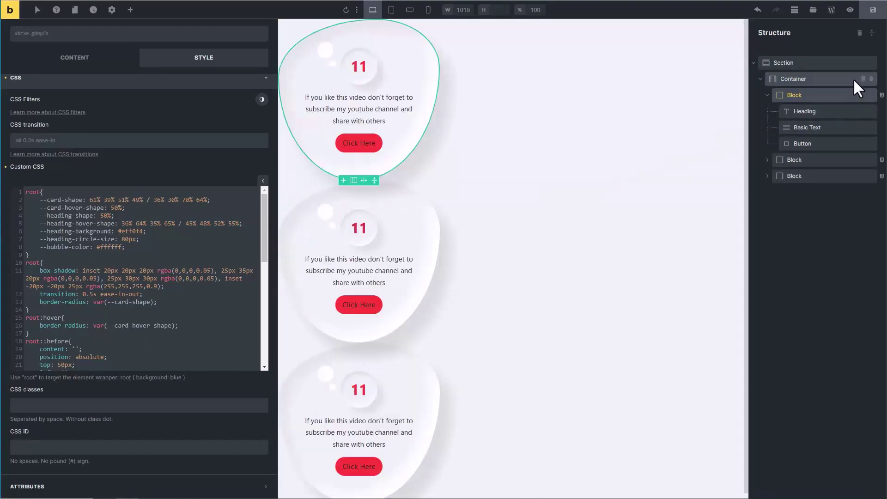
{"action": "left_click", "coordinate": [855, 77]}
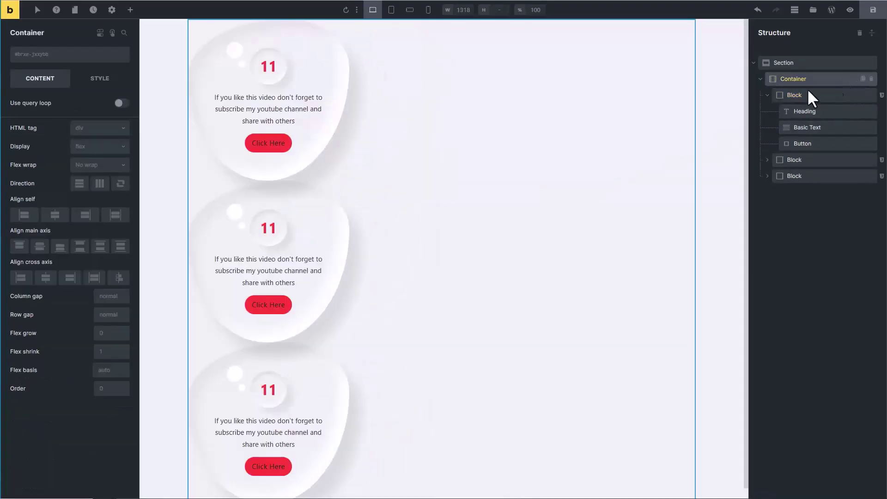
{"action": "left_click", "coordinate": [102, 187]}
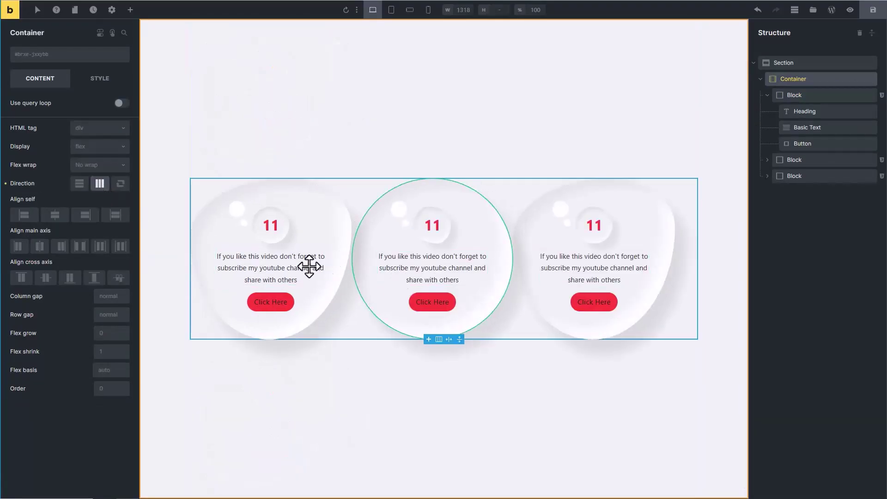
{"action": "left_click", "coordinate": [110, 298]}
{"action": "type", "text": "10"}
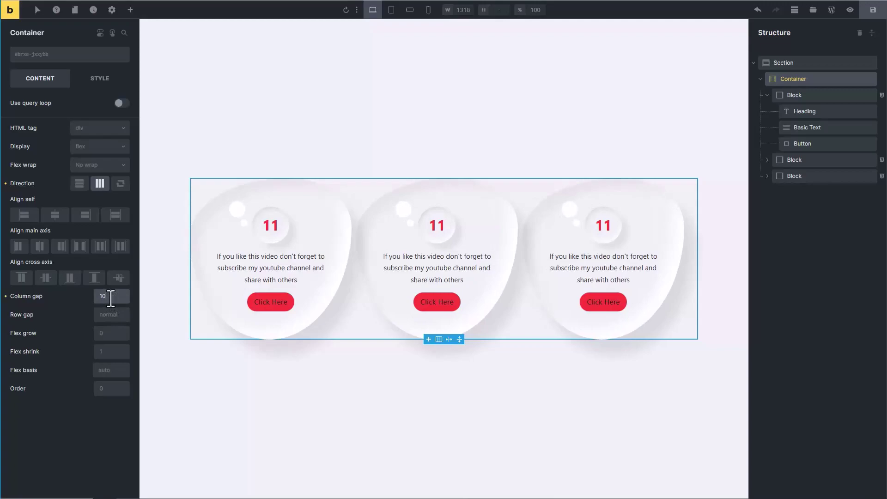
{"action": "left_click", "coordinate": [435, 217]}
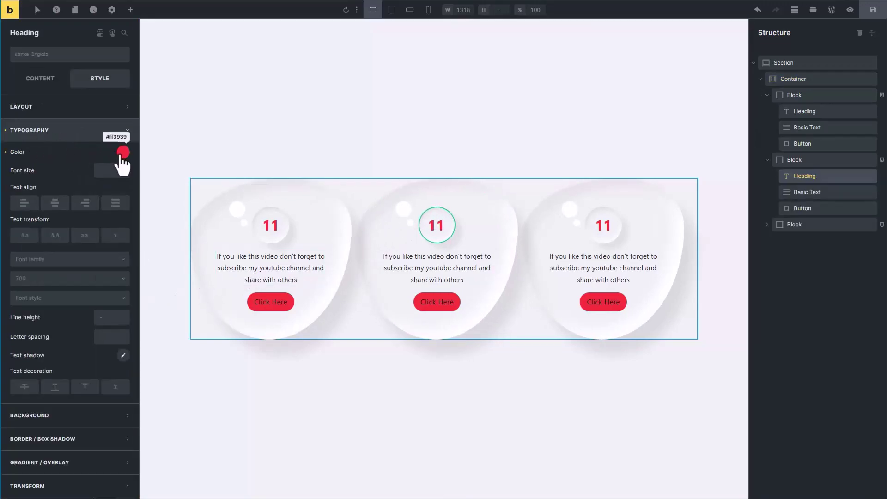
Check that the middle card's number heading and button background use the purple colour
{"action": "left_click", "coordinate": [123, 154]}
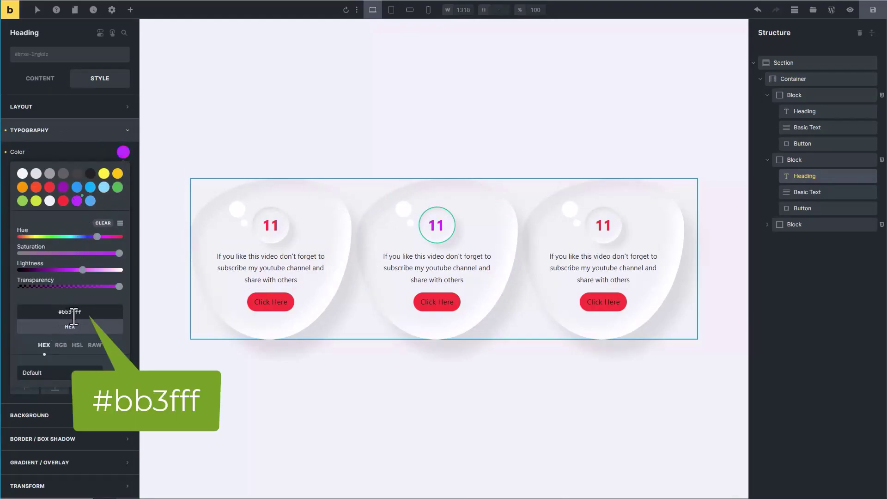
{"action": "left_click", "coordinate": [434, 303]}
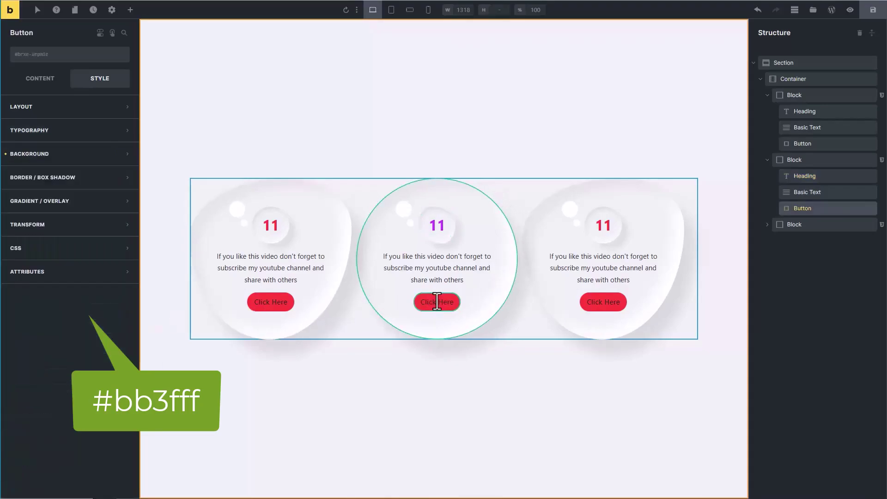
{"action": "left_click", "coordinate": [106, 157]}
{"action": "left_click", "coordinate": [123, 176]}
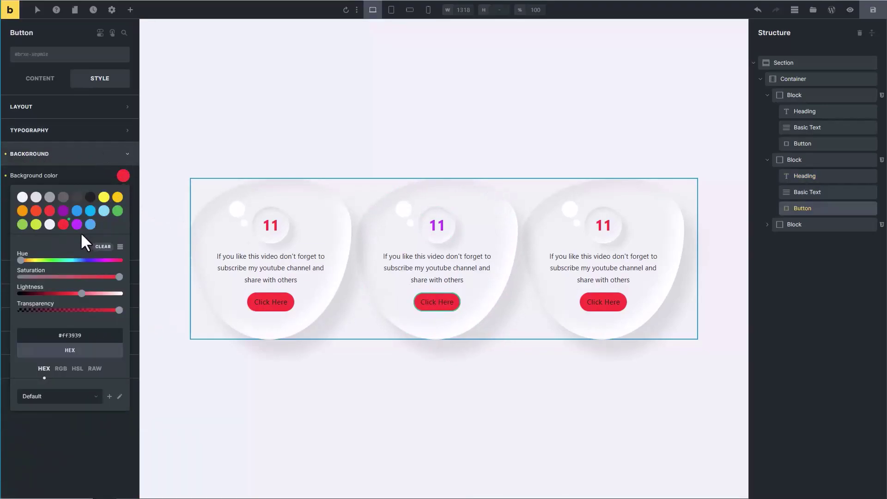
Turn the third card's number heading blue #49a6f0
{"action": "left_click", "coordinate": [601, 224]}
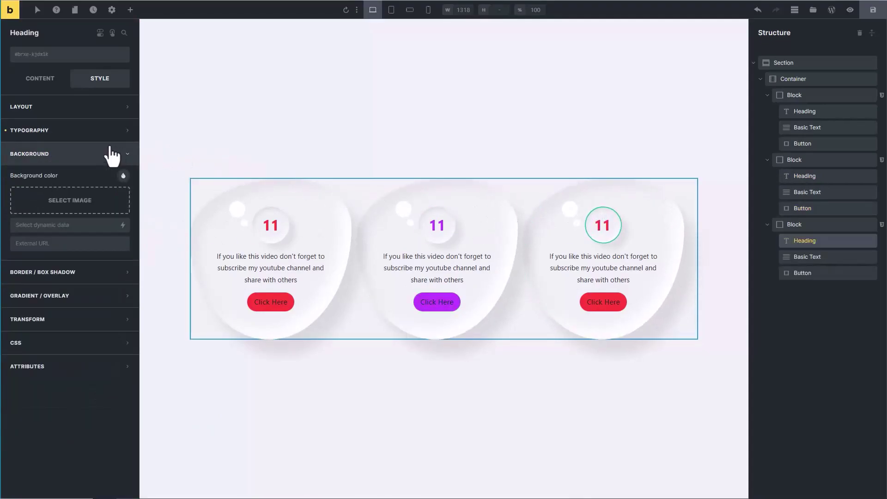
{"action": "left_click", "coordinate": [117, 133]}
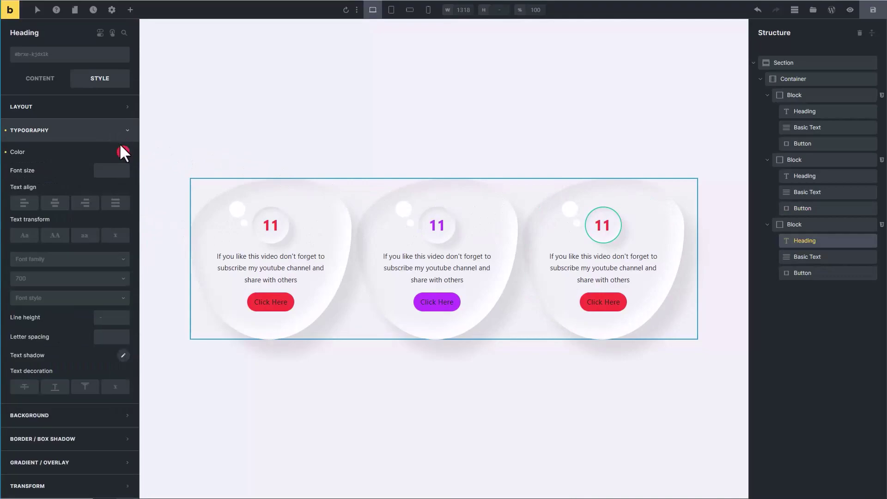
{"action": "left_click", "coordinate": [123, 152]}
{"action": "left_click", "coordinate": [91, 201]}
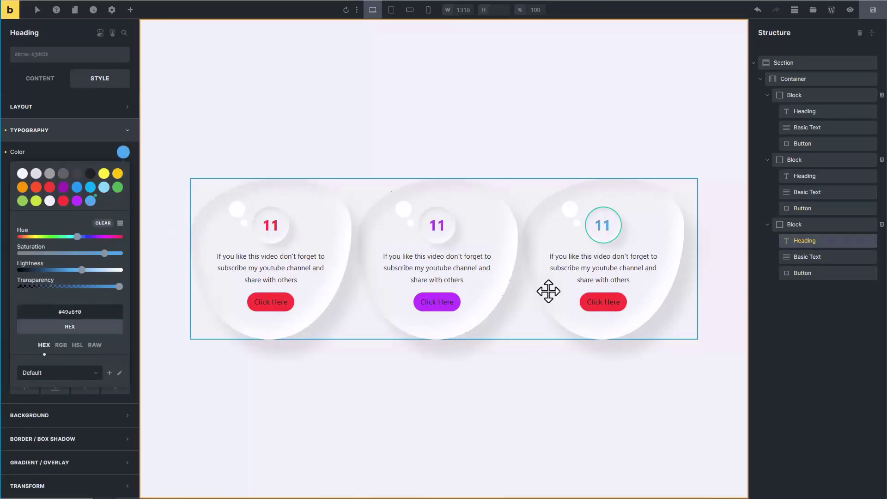
Make the third card's button background the blue #49a6f0 swatch
{"action": "left_click", "coordinate": [601, 301]}
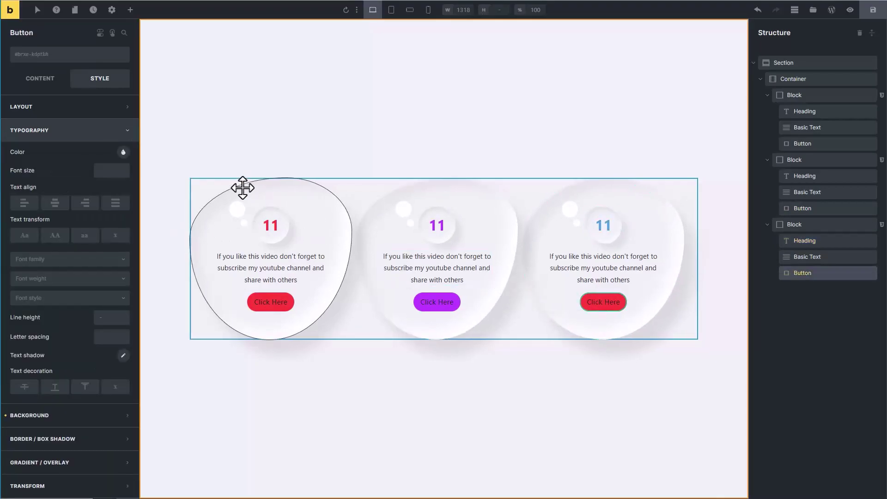
{"action": "left_click", "coordinate": [123, 135]}
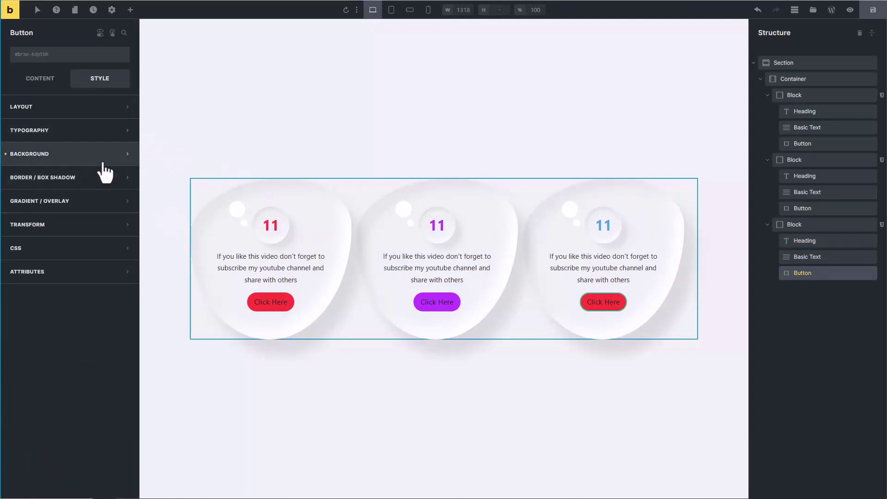
{"action": "left_click", "coordinate": [102, 156]}
{"action": "left_click", "coordinate": [123, 175]}
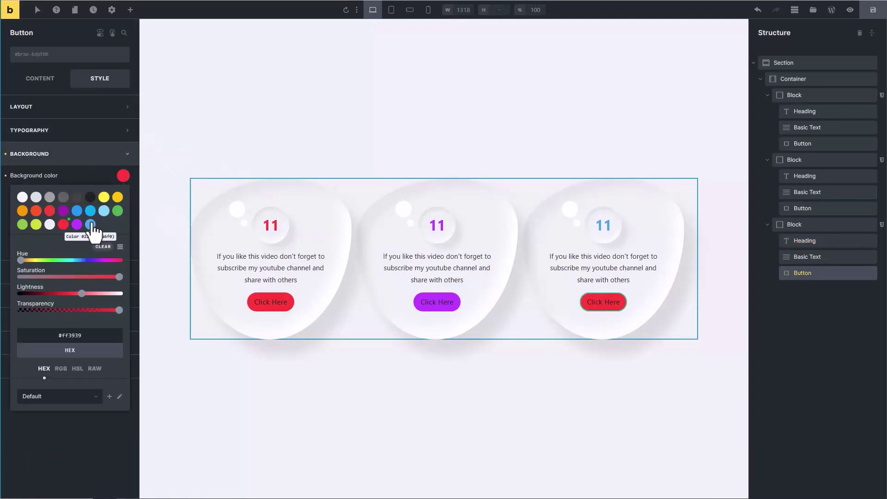
{"action": "left_click", "coordinate": [91, 225]}
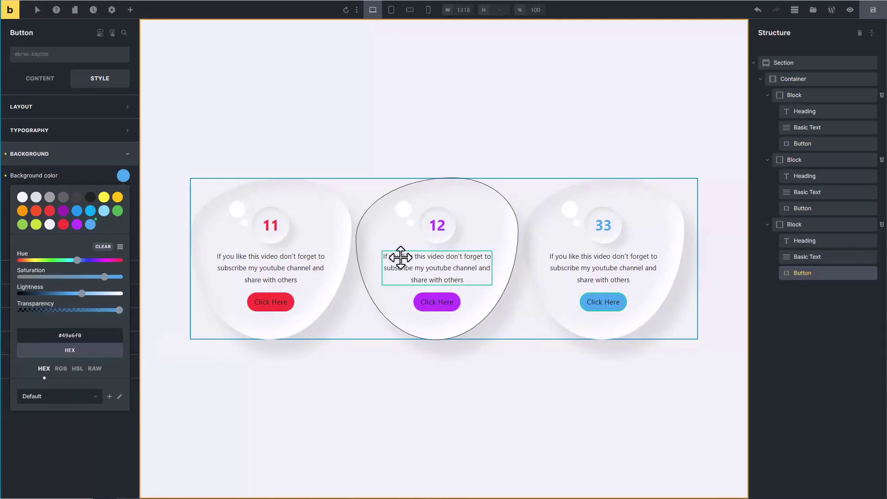
{"action": "left_click", "coordinate": [383, 213]}
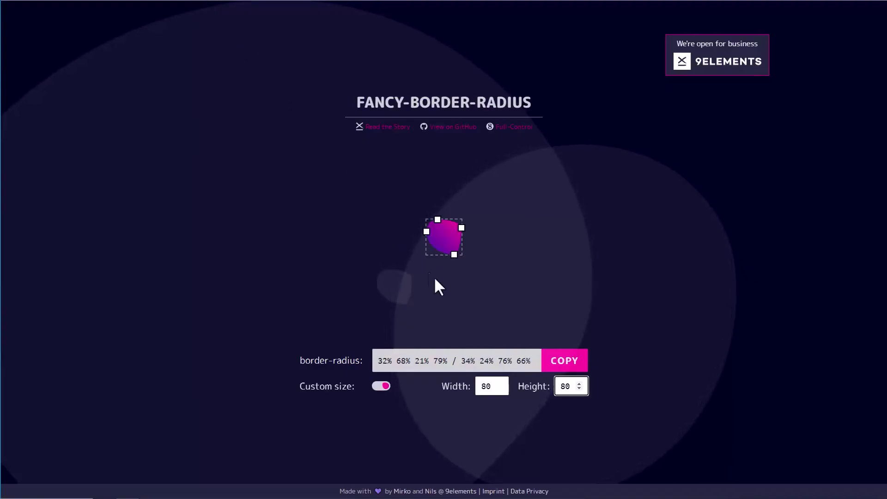
Set the Fancy-Border-Radius shape's width and height to 350
{"action": "left_click", "coordinate": [481, 386]}
{"action": "key", "text": "BackSpace"}
{"action": "key", "text": "BackSpace"}
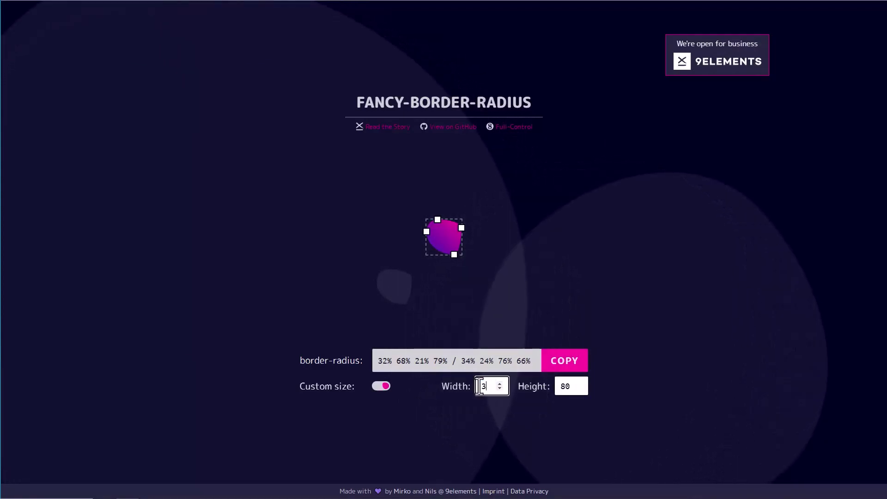
{"action": "type", "text": "350"}
{"action": "left_click", "coordinate": [566, 386]}
{"action": "key", "text": "BackSpace"}
{"action": "key", "text": "BackSpace"}
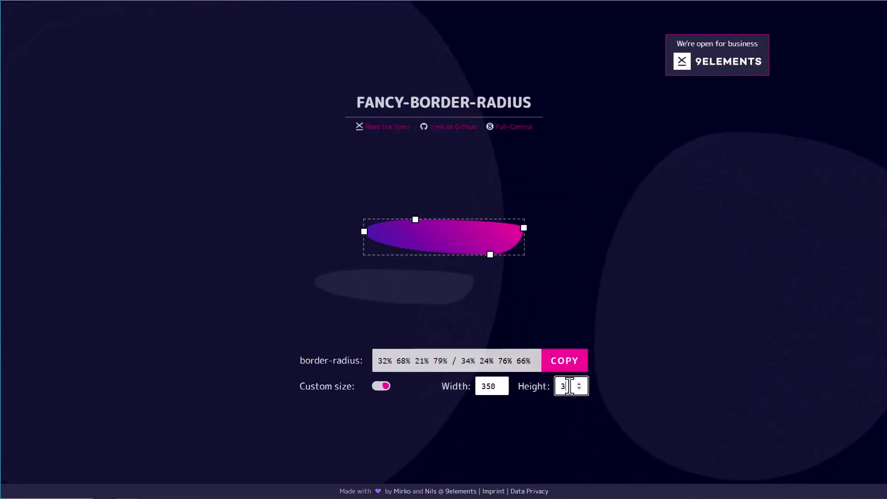
{"action": "type", "text": "350"}
{"action": "key", "text": "Return"}
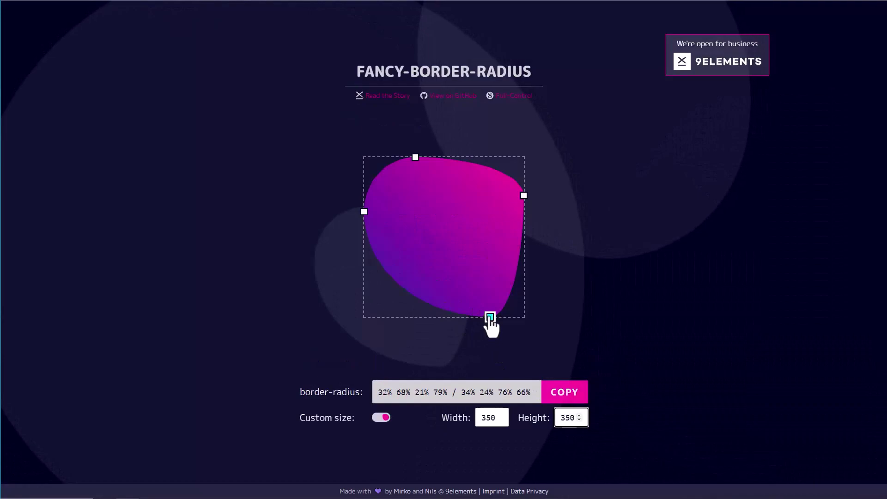
Reshape the blob to 32% 68% 38% 62% / 45% 35% 65% 55% and copy the value
{"action": "left_click_drag", "start_coordinate": [490, 317], "coordinate": [464, 318]}
{"action": "left_click_drag", "start_coordinate": [524, 196], "coordinate": [525, 219]}
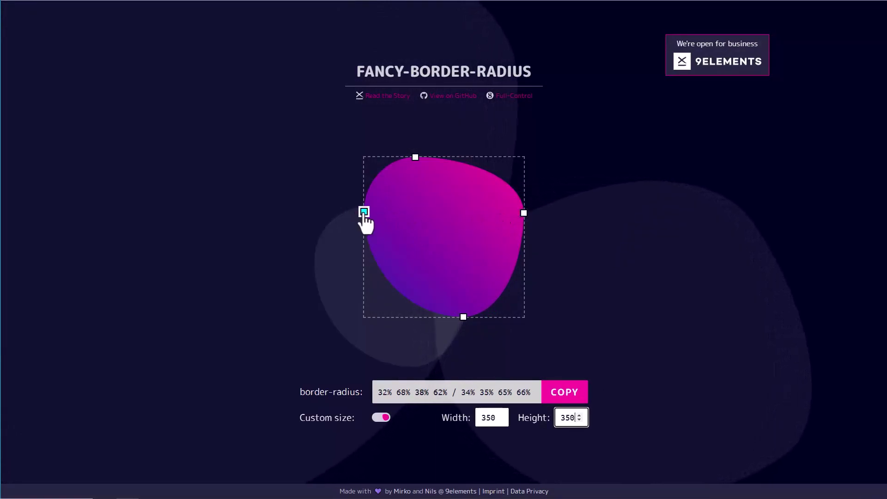
{"action": "left_click_drag", "start_coordinate": [364, 217], "coordinate": [364, 236]}
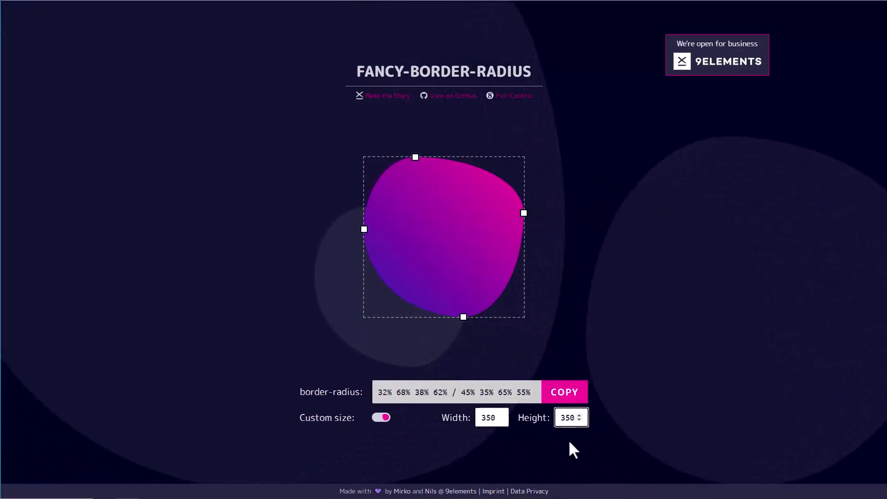
{"action": "left_click", "coordinate": [568, 399]}
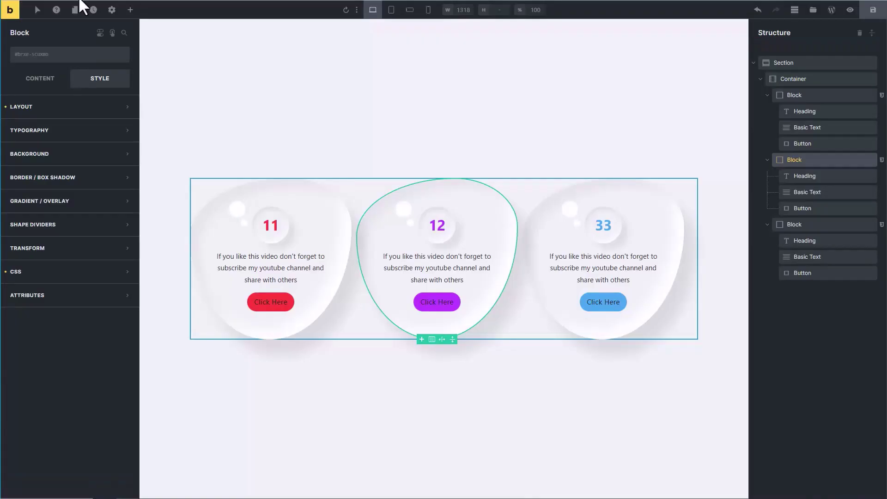
Paste 32% 68% 38% 62% / 45% 35% 65% 55% into the middle card's --card-shape custom CSS
{"action": "left_click", "coordinate": [88, 273]}
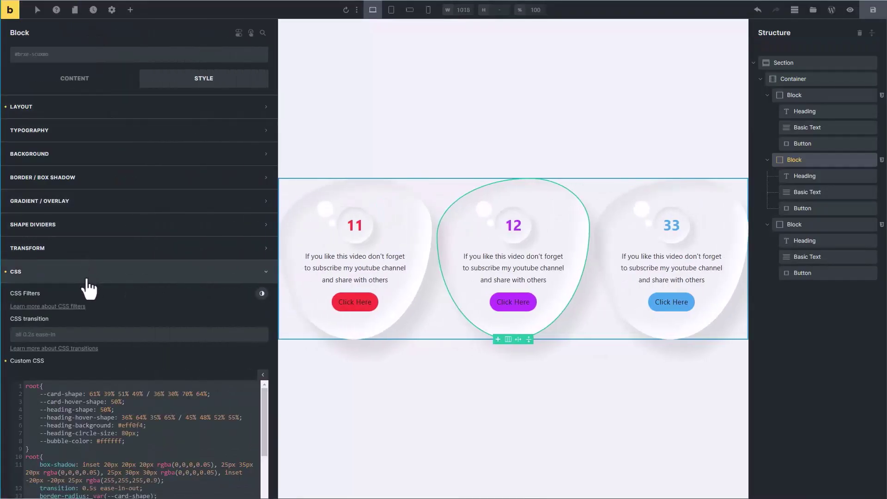
{"action": "scroll", "coordinate": [90, 277], "scroll_direction": "down", "scroll_amount": 4}
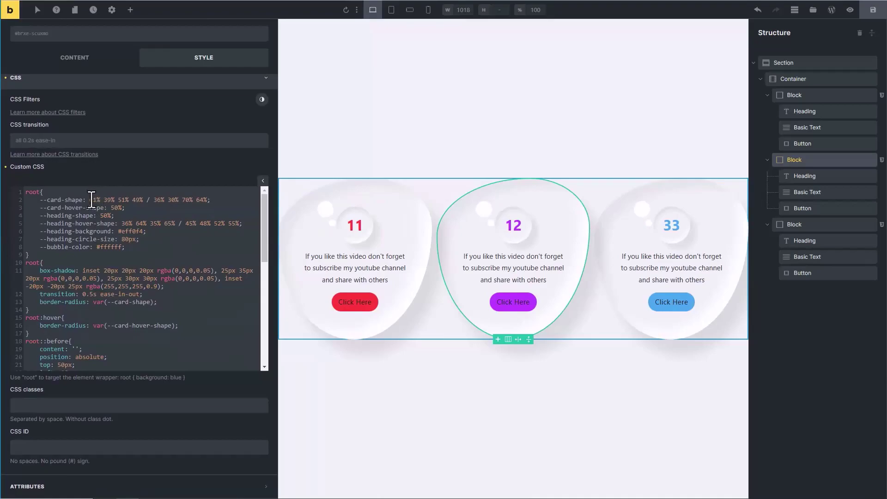
{"action": "key", "text": "ctrl+v"}
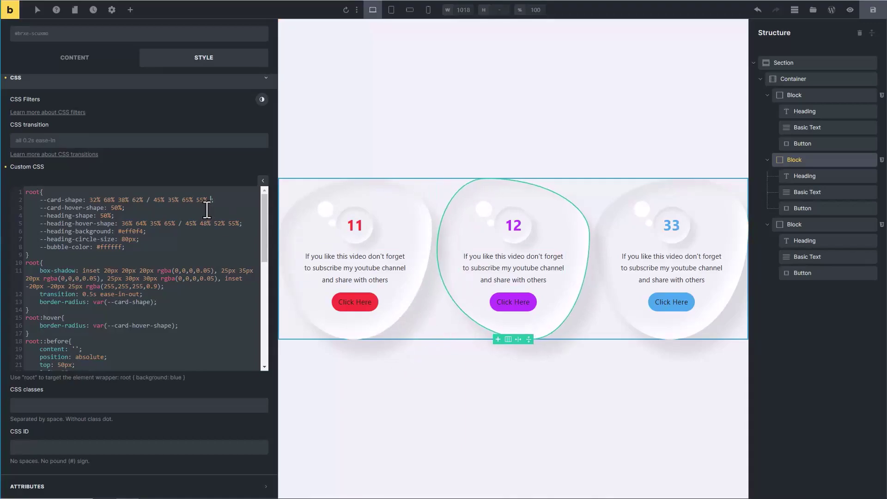
{"action": "key", "text": "BackSpace"}
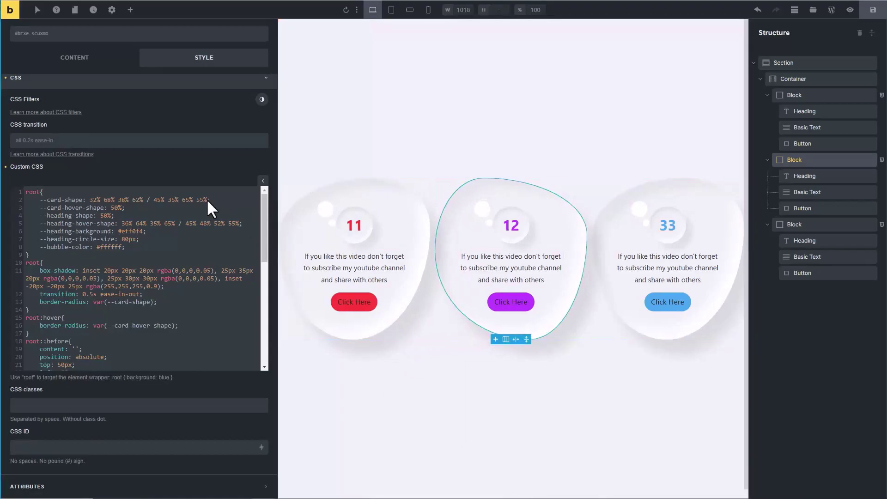
Centre the cards along the container's main axis in the mobile landscape view
{"action": "left_click", "coordinate": [795, 11]}
{"action": "left_click", "coordinate": [391, 10]}
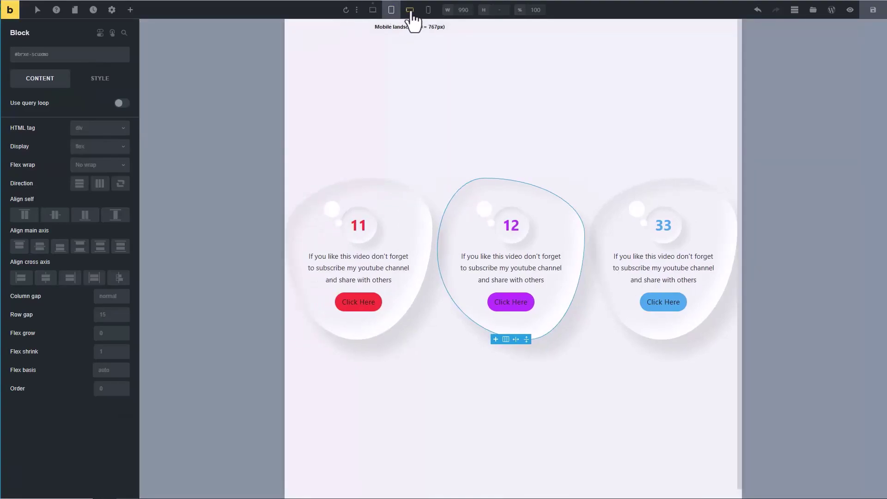
{"action": "left_click", "coordinate": [410, 11]}
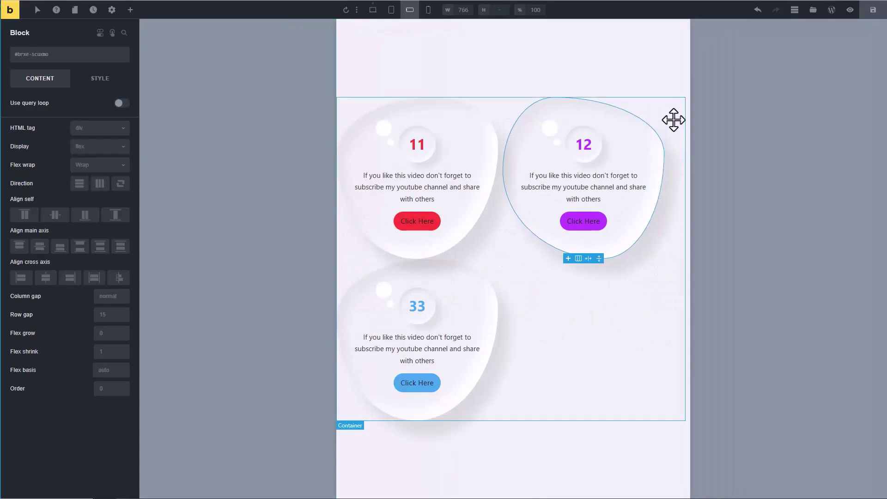
{"action": "left_click", "coordinate": [675, 112]}
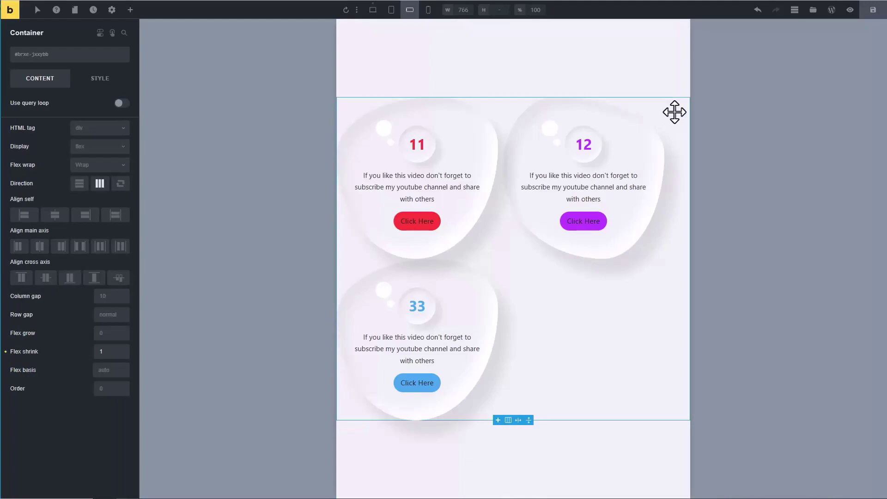
{"action": "left_click", "coordinate": [40, 246]}
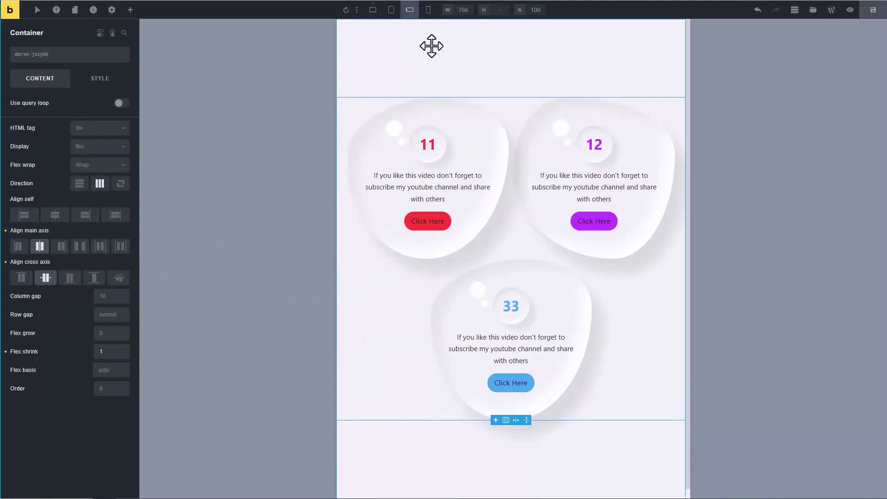
Give the stacked cards a row gap of 10 on mobile portrait, then return to desktop
{"action": "left_click", "coordinate": [429, 10]}
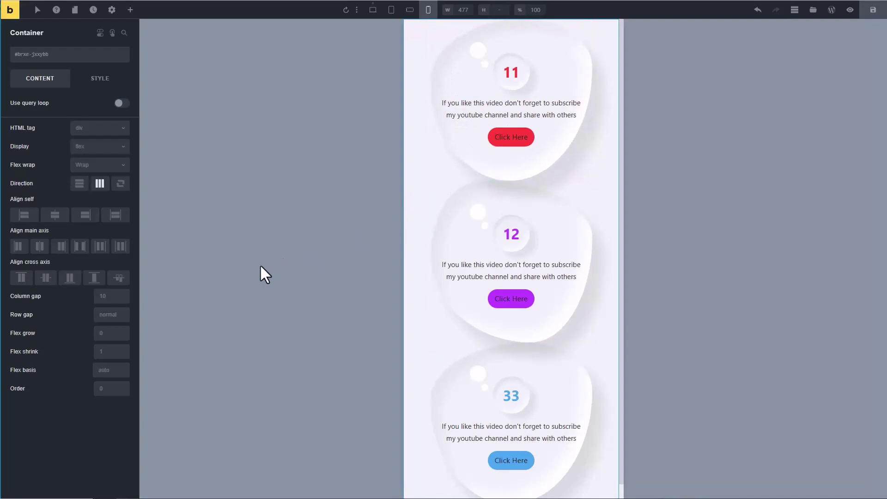
{"action": "left_click", "coordinate": [111, 314]}
{"action": "type", "text": "10"}
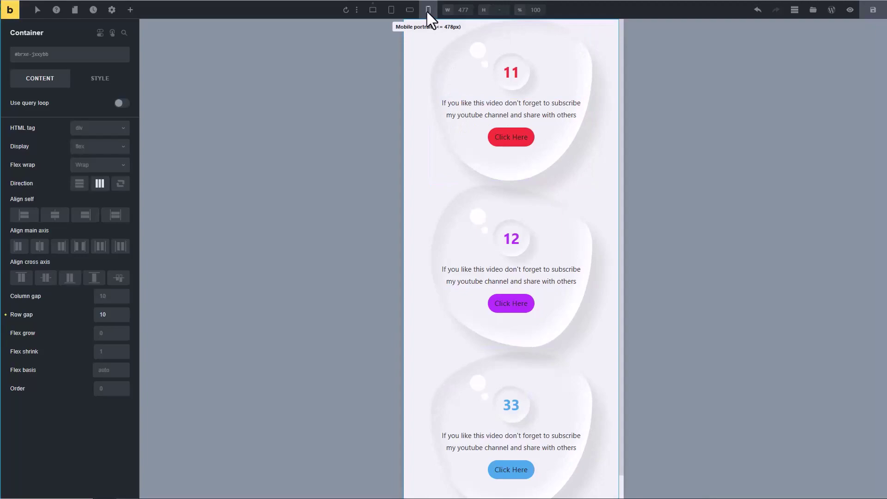
{"action": "left_click", "coordinate": [372, 11]}
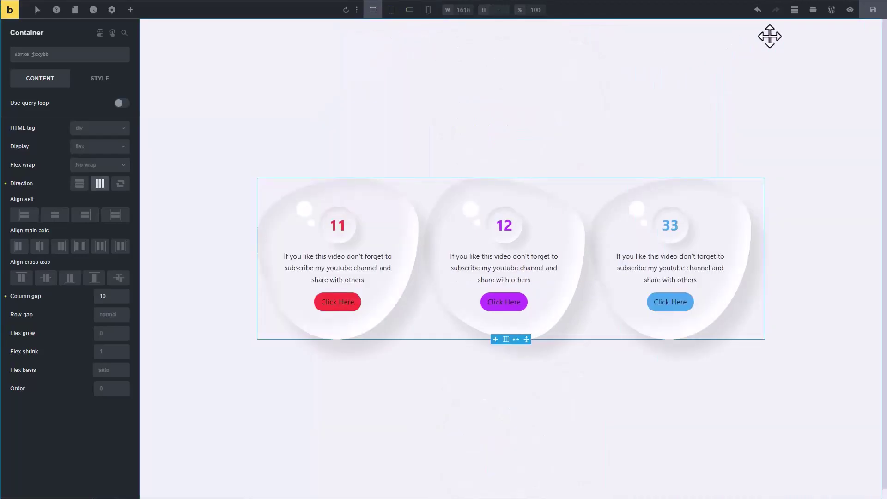
Preview the page with the three blob cards 11, 12 and 33 side by side
{"action": "left_click", "coordinate": [850, 10]}
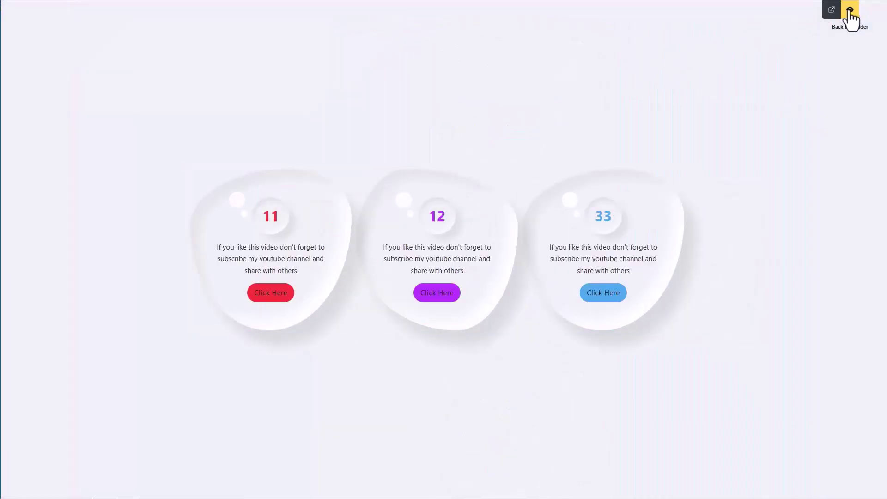